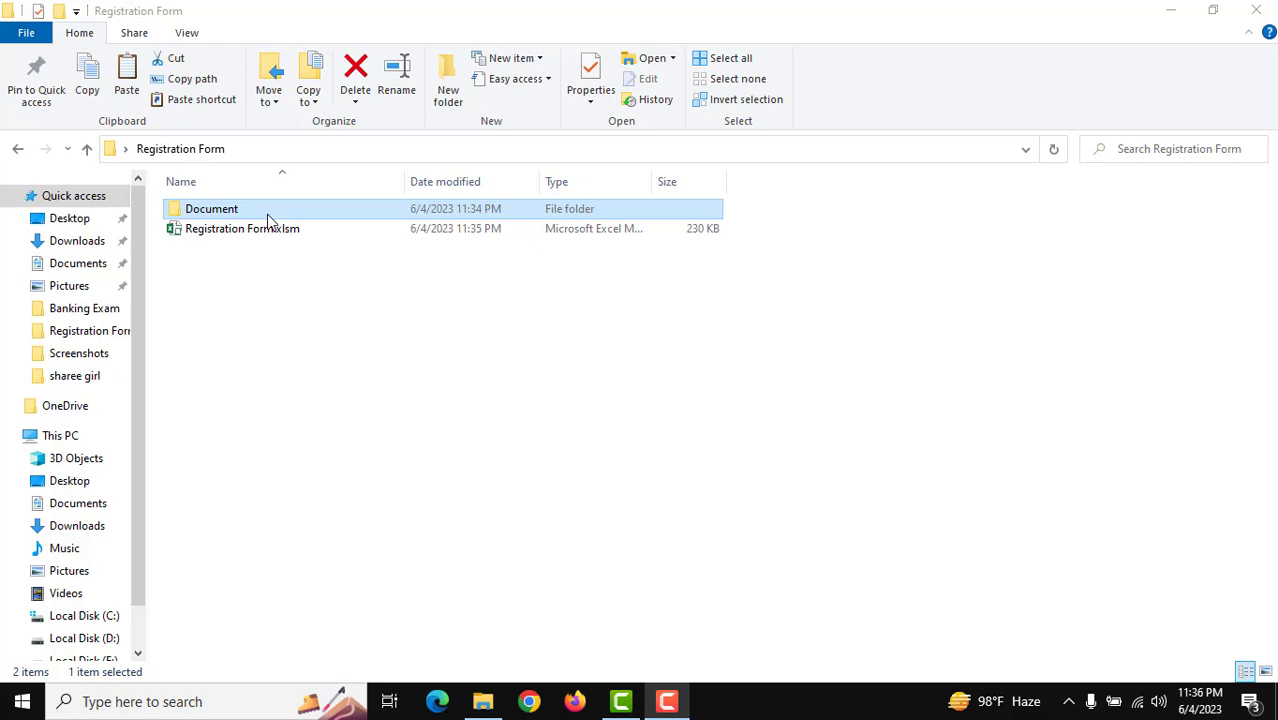
# - Confirm the Document folder is empty, then return to the Registration Form folder
pyautogui.doubleClick(306, 214)
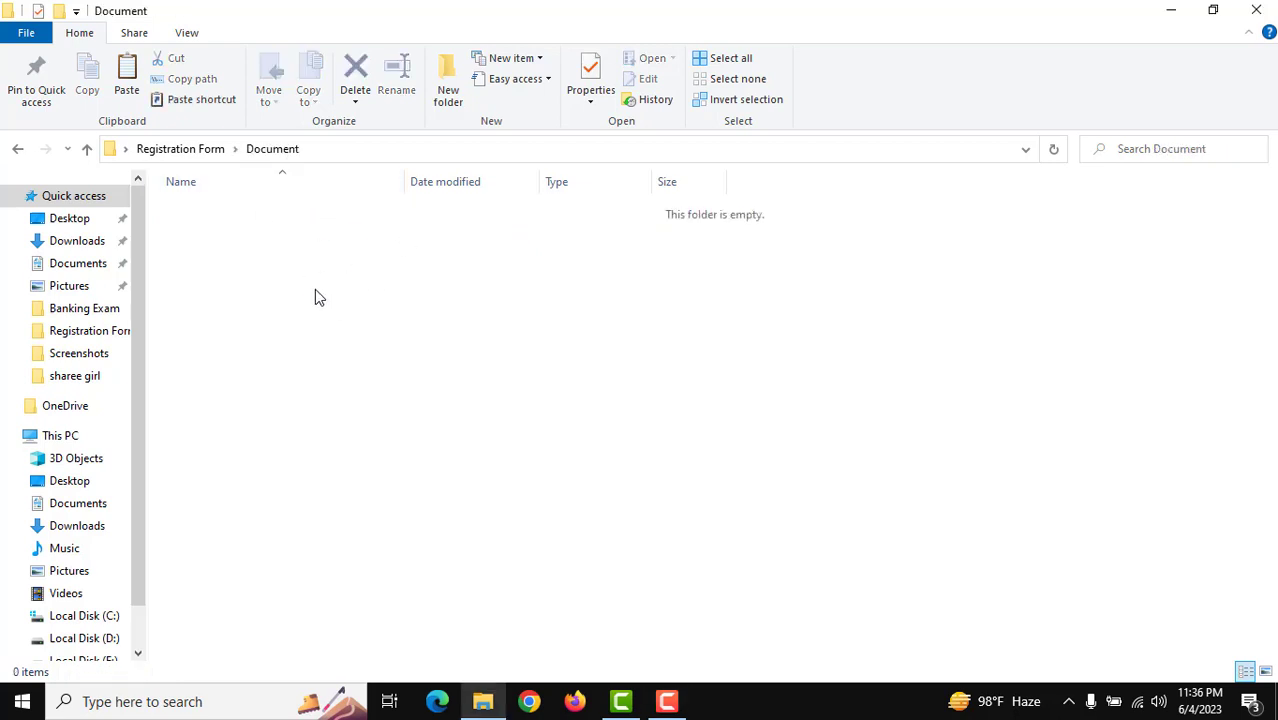
pyautogui.click(199, 152)
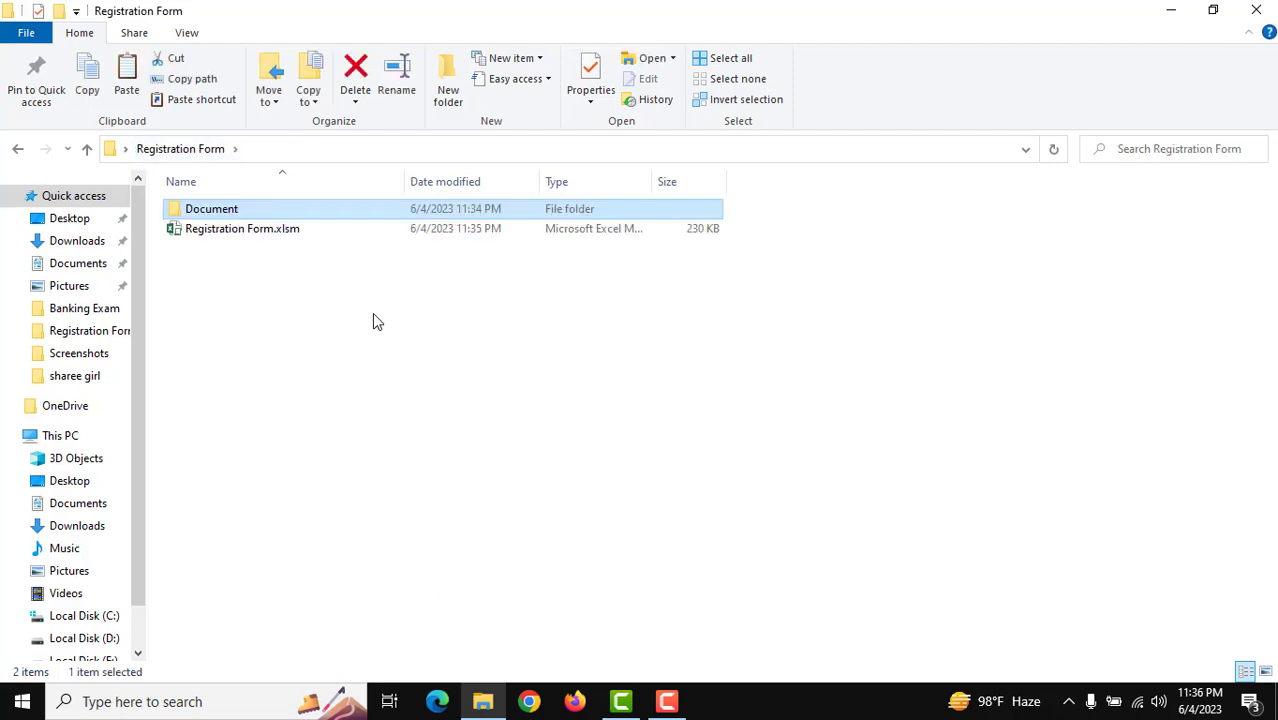
pyautogui.click(313, 300)
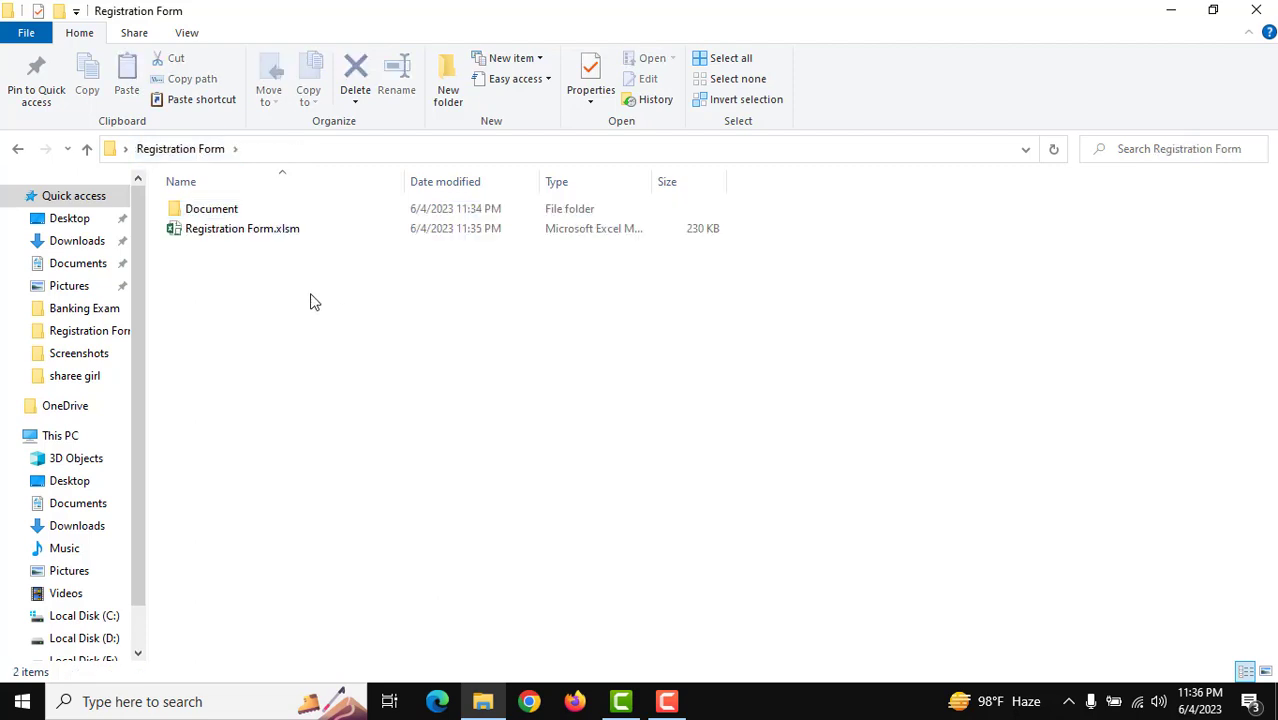
# - Open Registration Form.xlsm and log in as admin
pyautogui.doubleClick(249, 232)
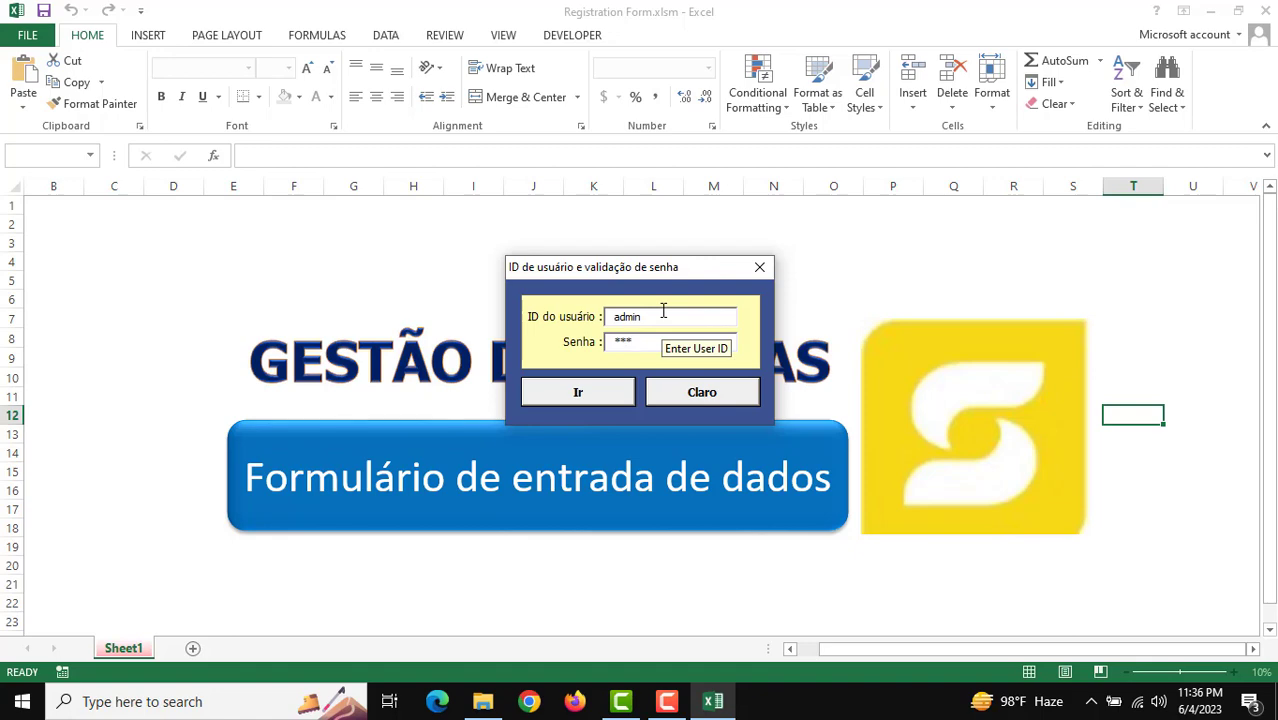
pyautogui.press('Return')
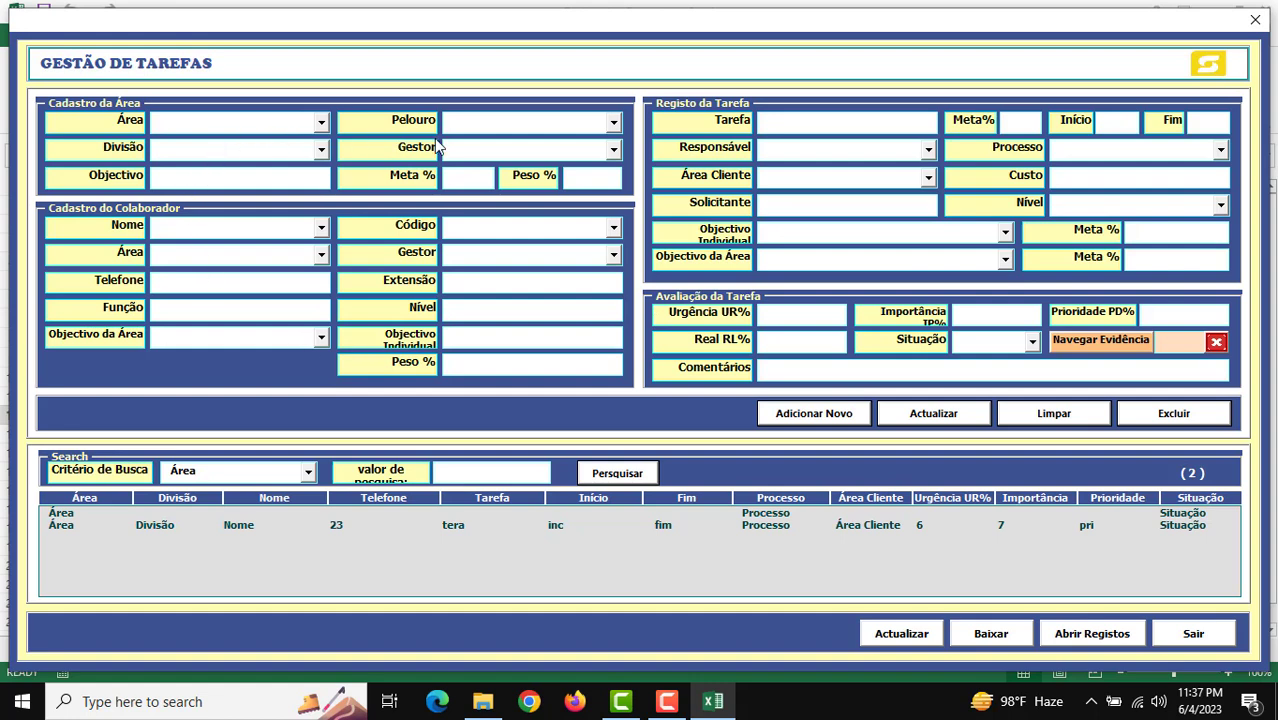
# - Choose Área in the Área combobox and Pelouro in the Pelouro combobox
pyautogui.click(276, 124)
pyautogui.click(268, 167)
pyautogui.click(613, 122)
pyautogui.click(561, 170)
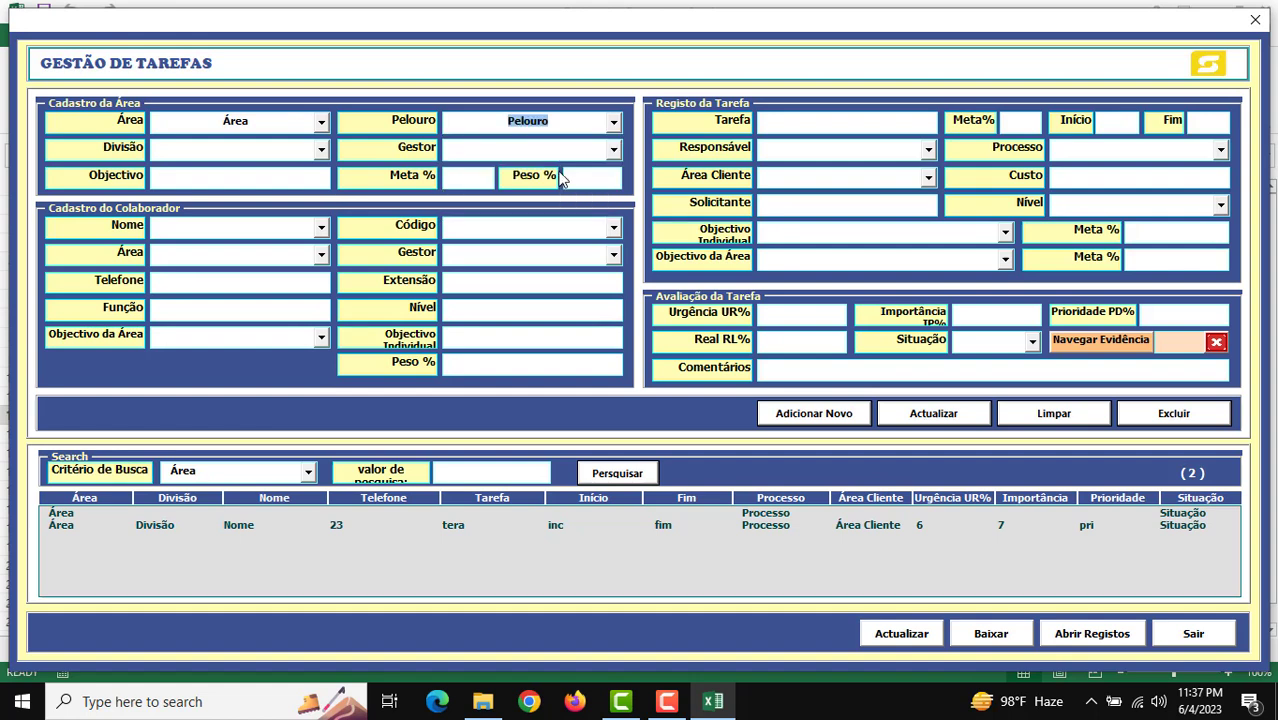
pyautogui.click(466, 177)
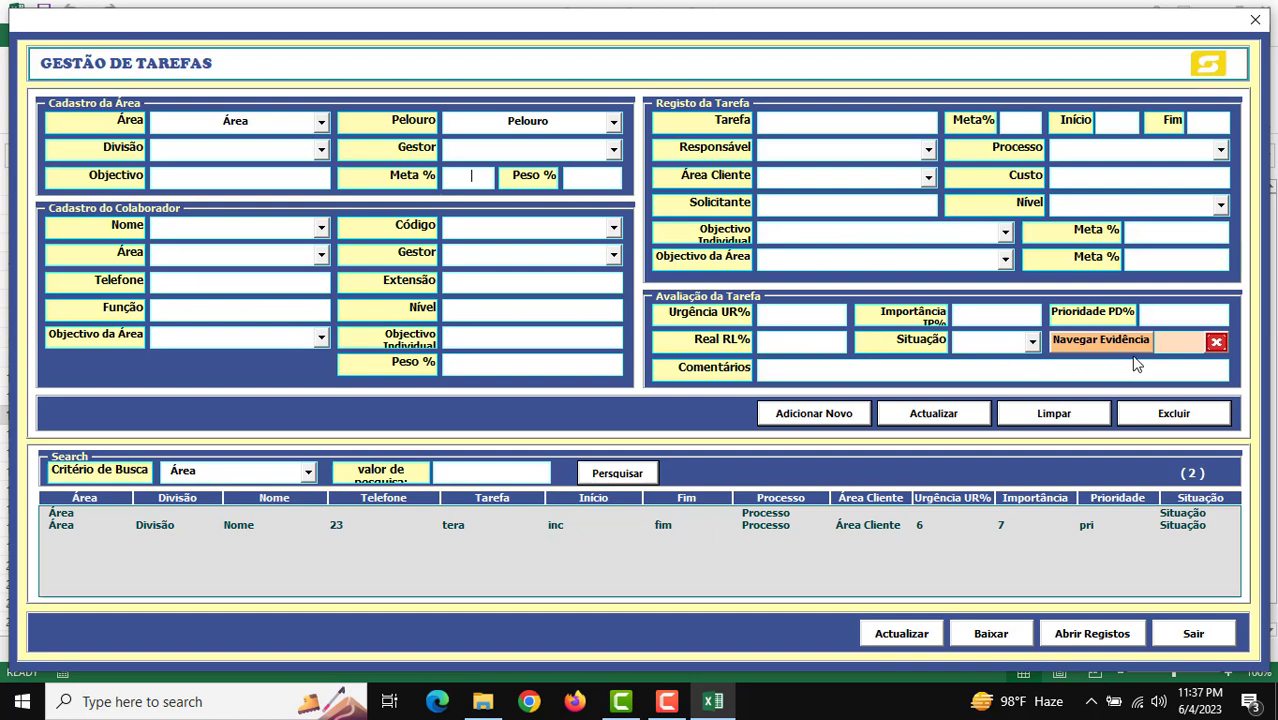
# - Attach the Bengali-named PDF from Downloads as the task's evidence file
pyautogui.click(1100, 341)
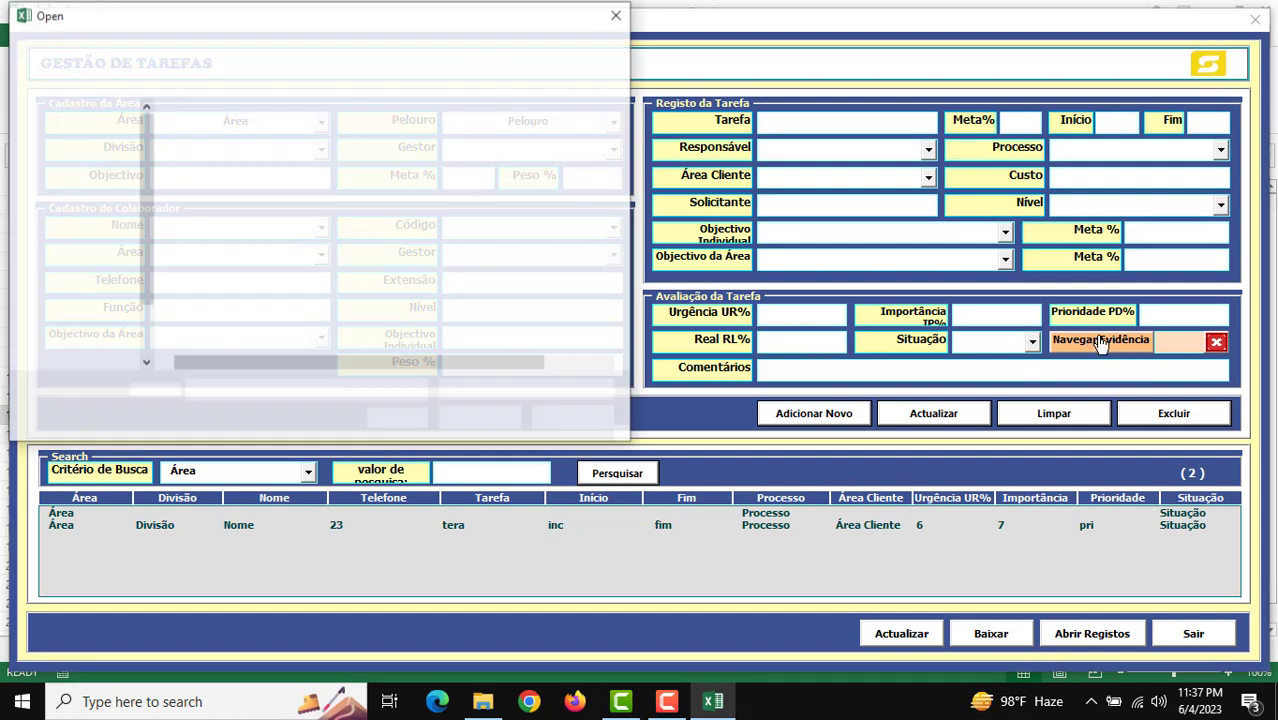
pyautogui.scroll(1, 147, 260)
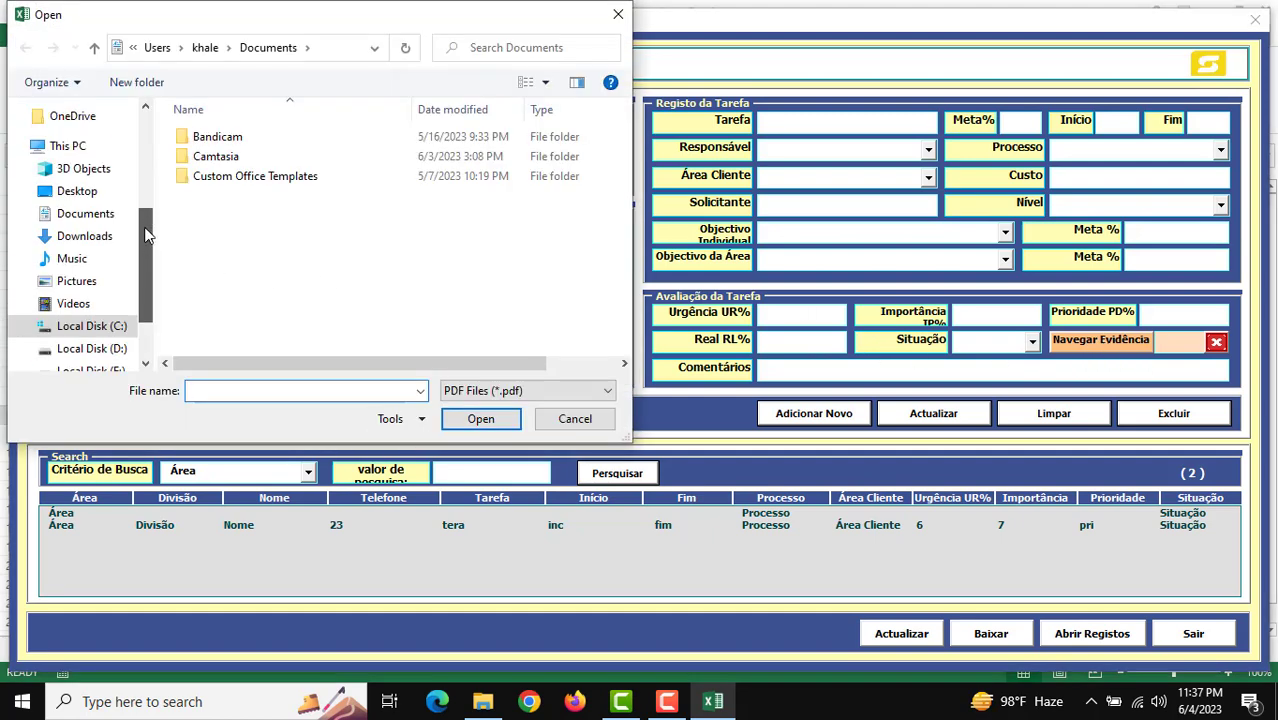
pyautogui.scroll(-2, 147, 260)
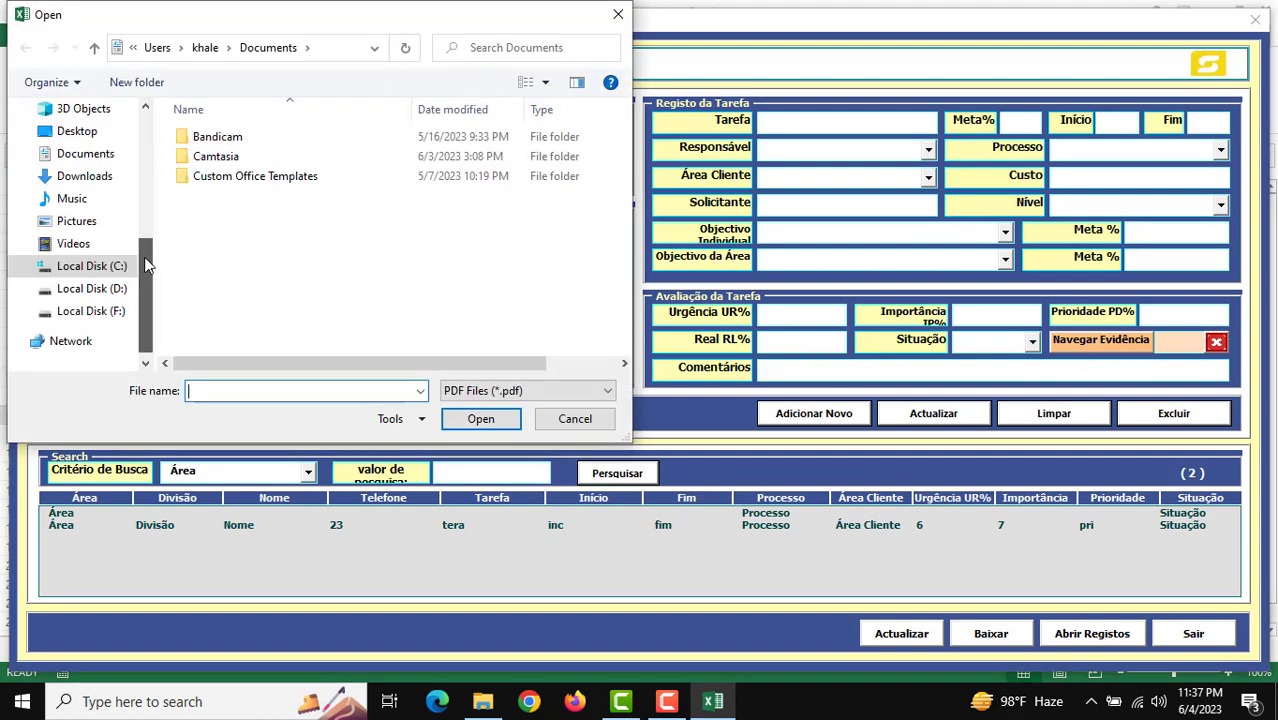
pyautogui.click(91, 180)
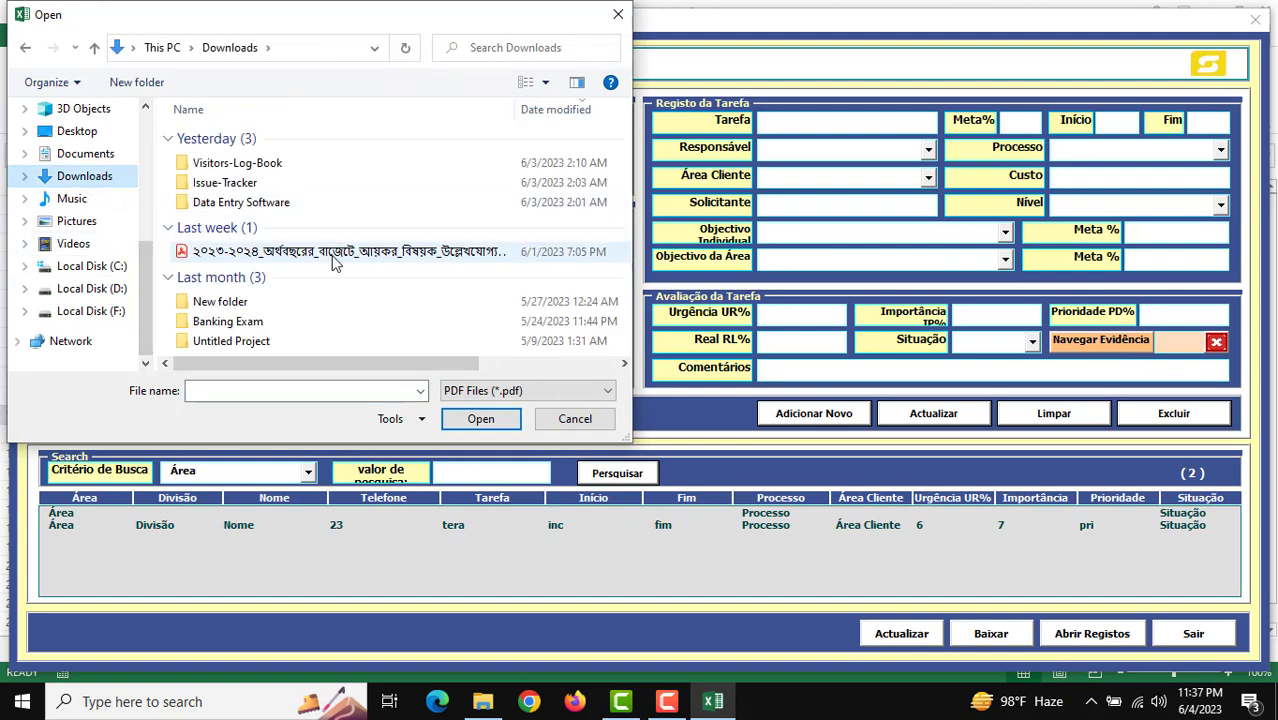
pyautogui.click(345, 257)
pyautogui.doubleClick(345, 257)
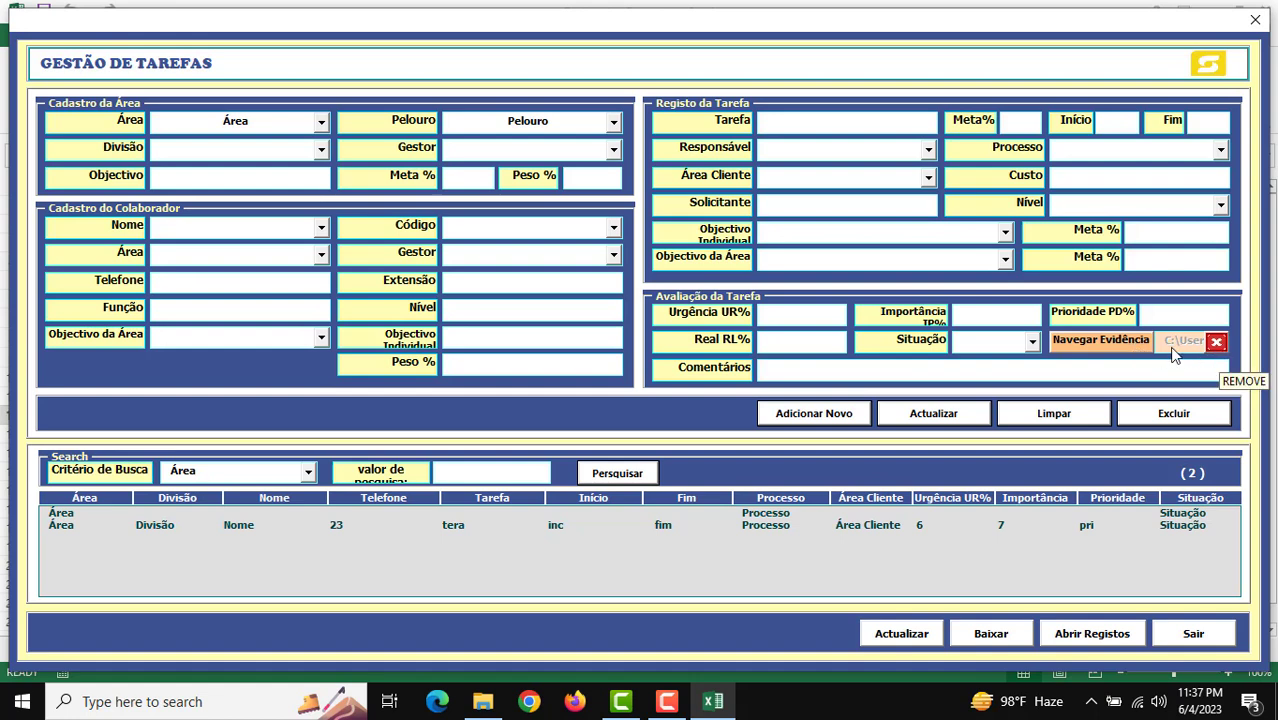
# - Remove the attached evidence, then re-attach the PDF from Downloads
pyautogui.click(1217, 344)
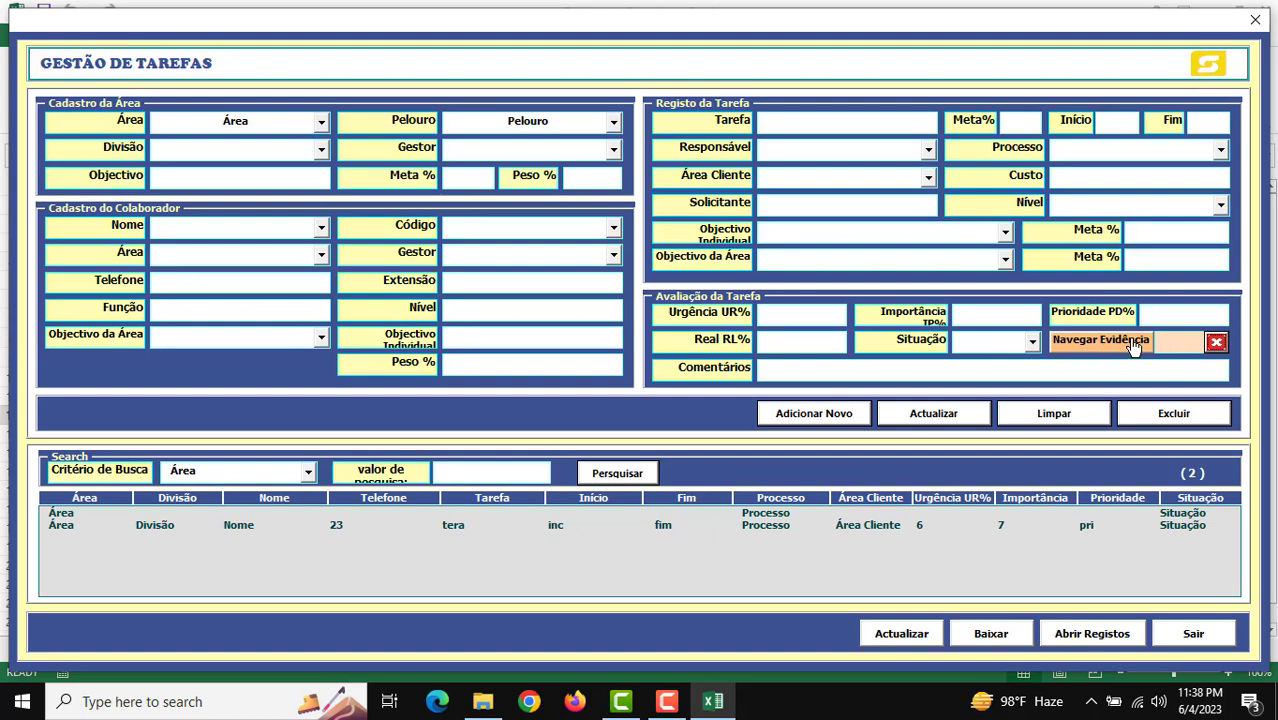
pyautogui.click(1113, 345)
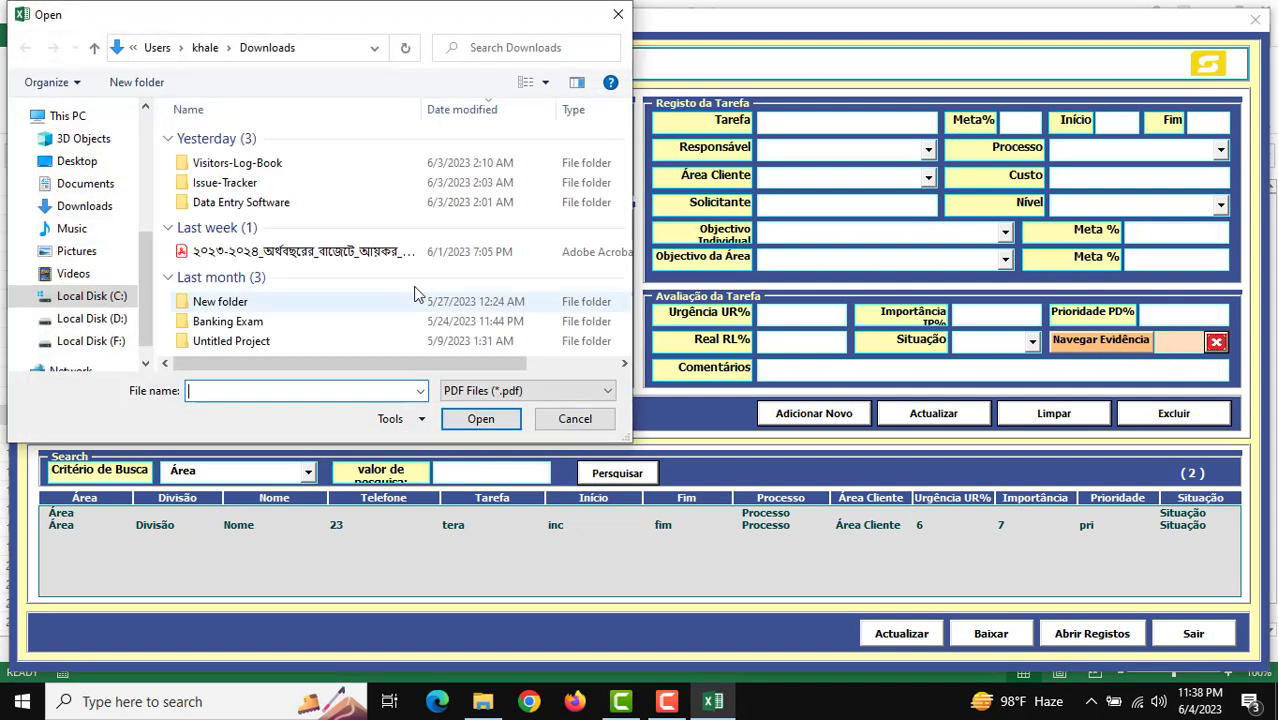
pyautogui.doubleClick(362, 250)
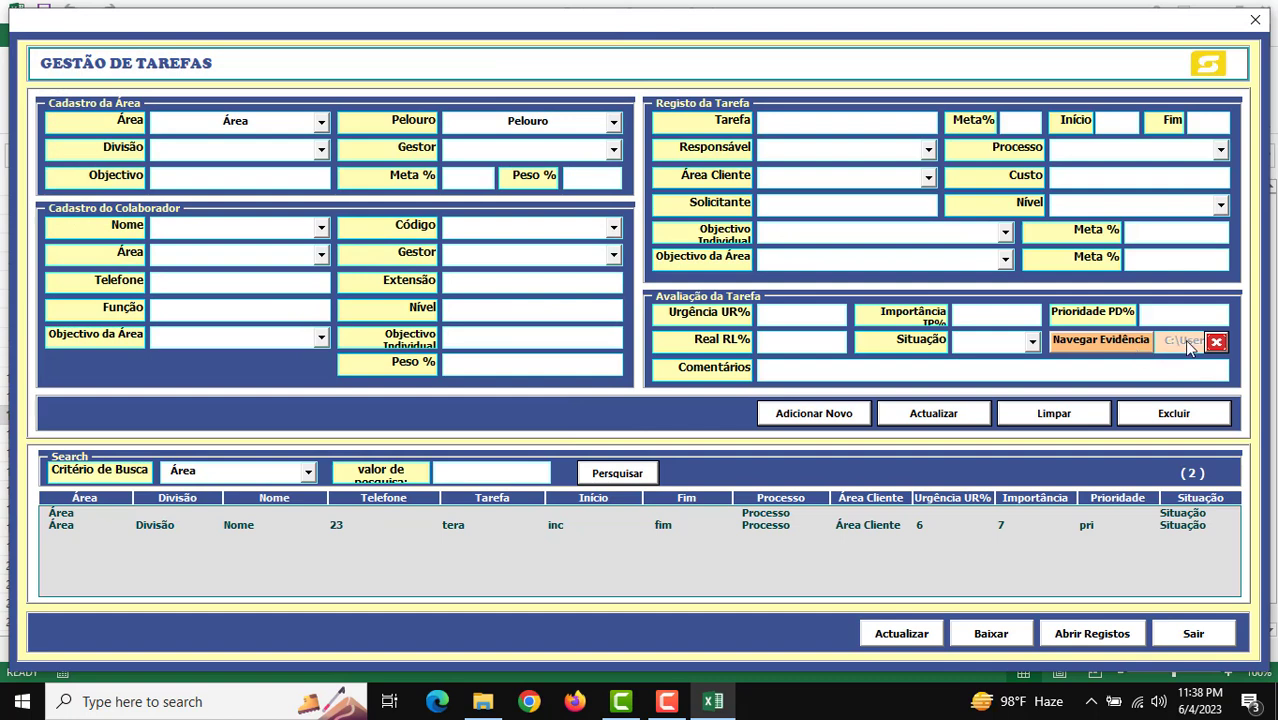
# - Set the client area to Área Cliente and Urgência UR% to 150
pyautogui.click(898, 178)
pyautogui.click(885, 218)
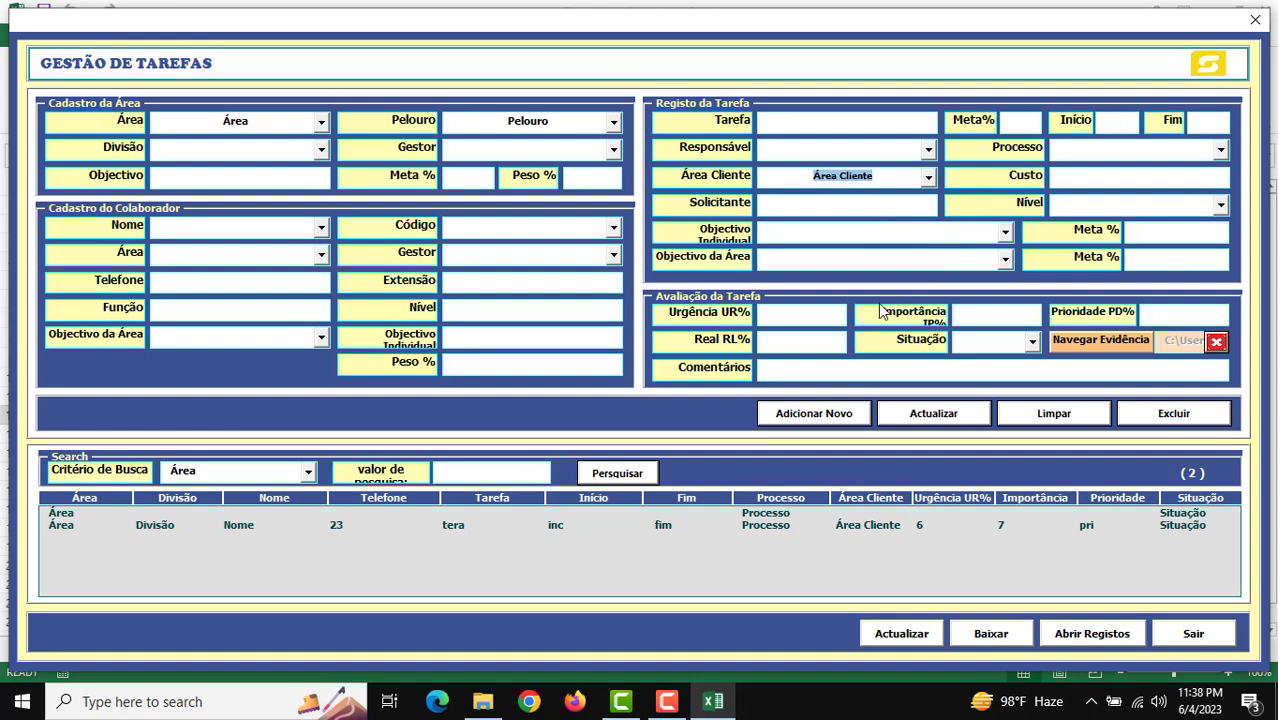
pyautogui.click(796, 318)
pyautogui.write('100')
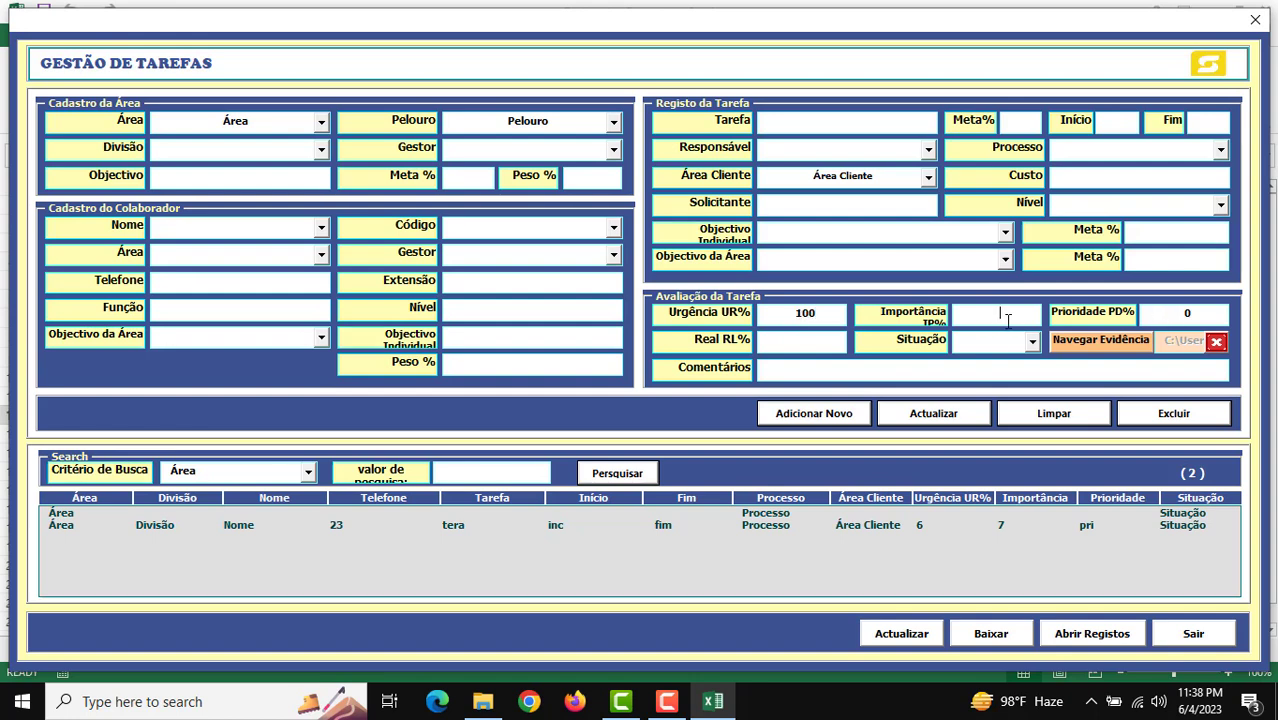
pyautogui.write('150')
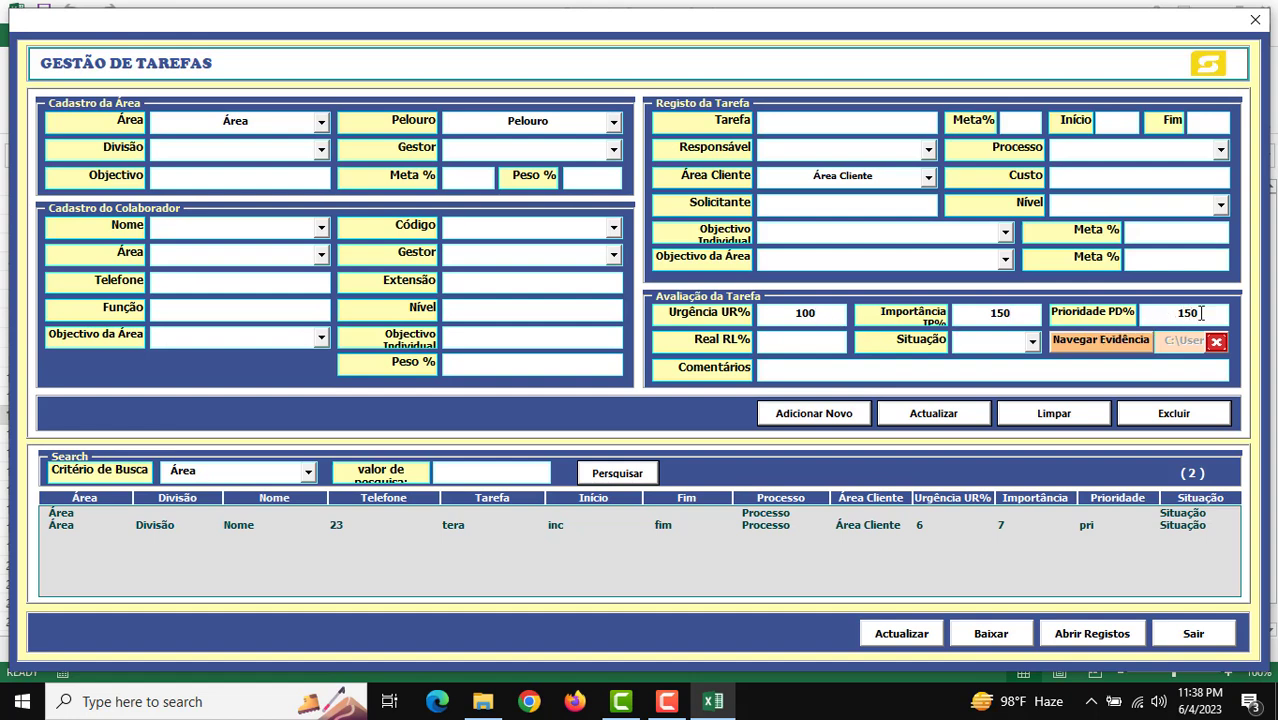
pyautogui.doubleClick(1199, 313)
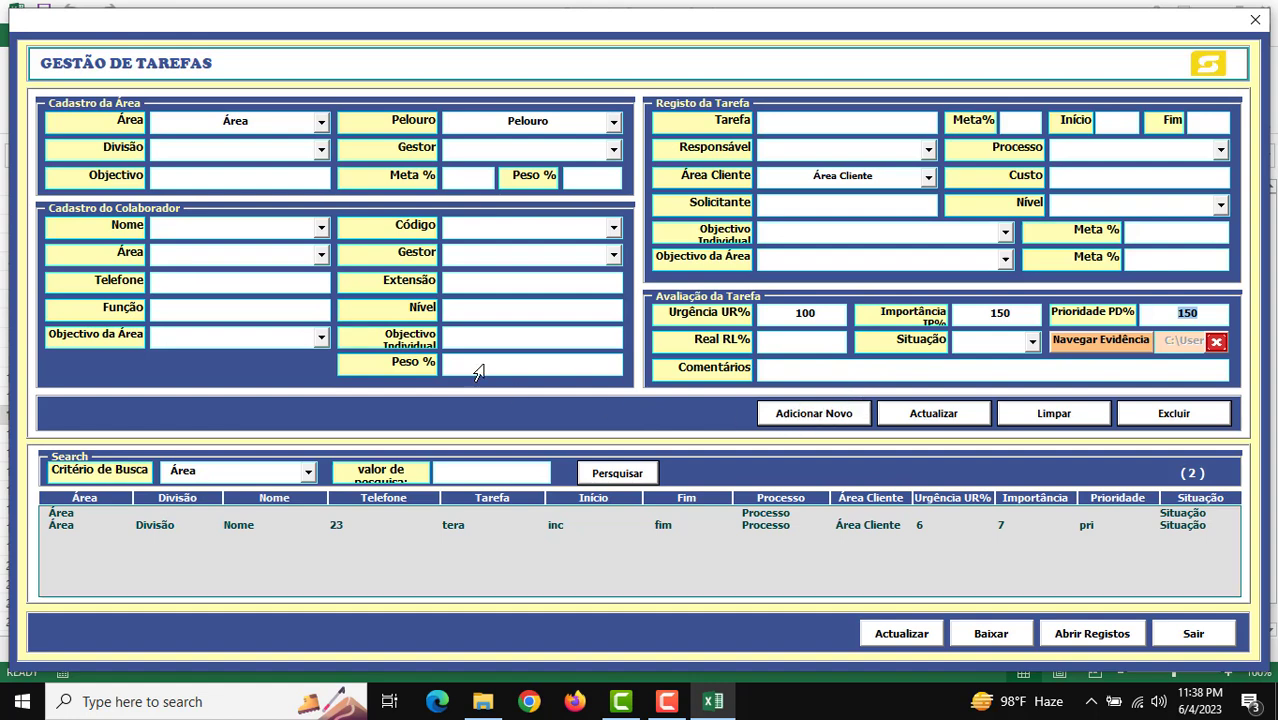
# - Save the filled-in task as a new record and confirm
pyautogui.click(813, 415)
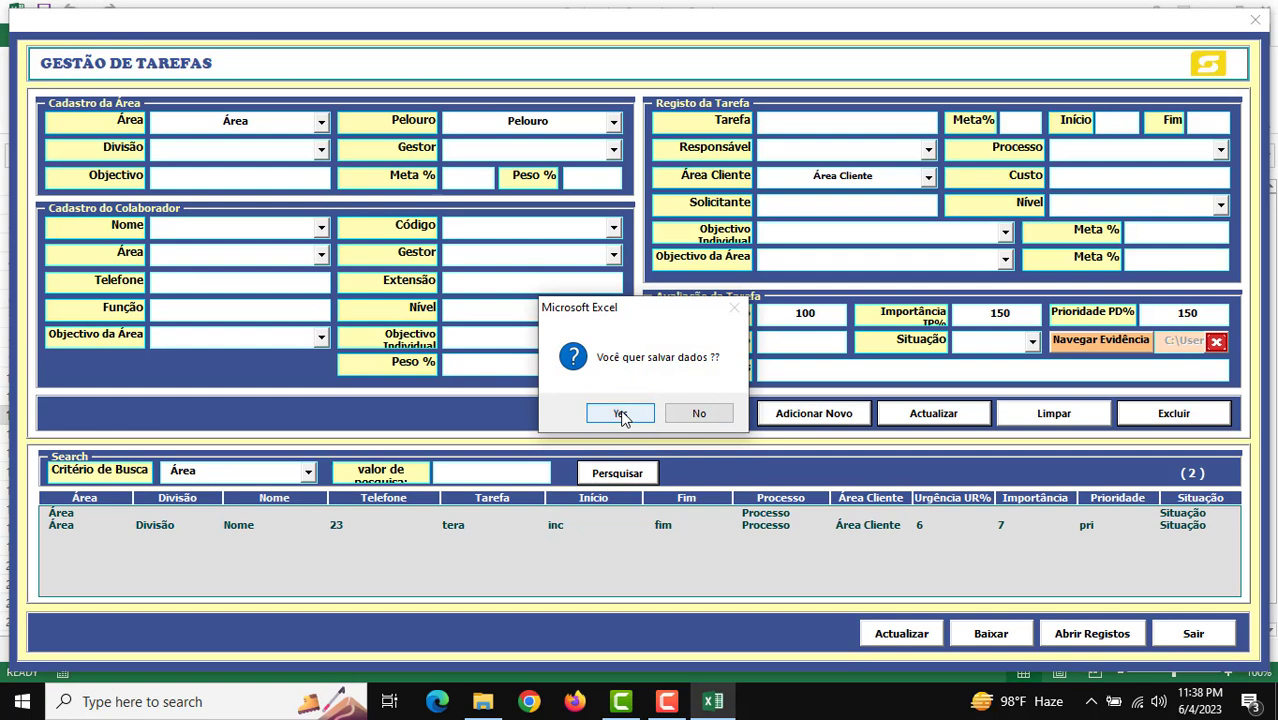
pyautogui.click(620, 413)
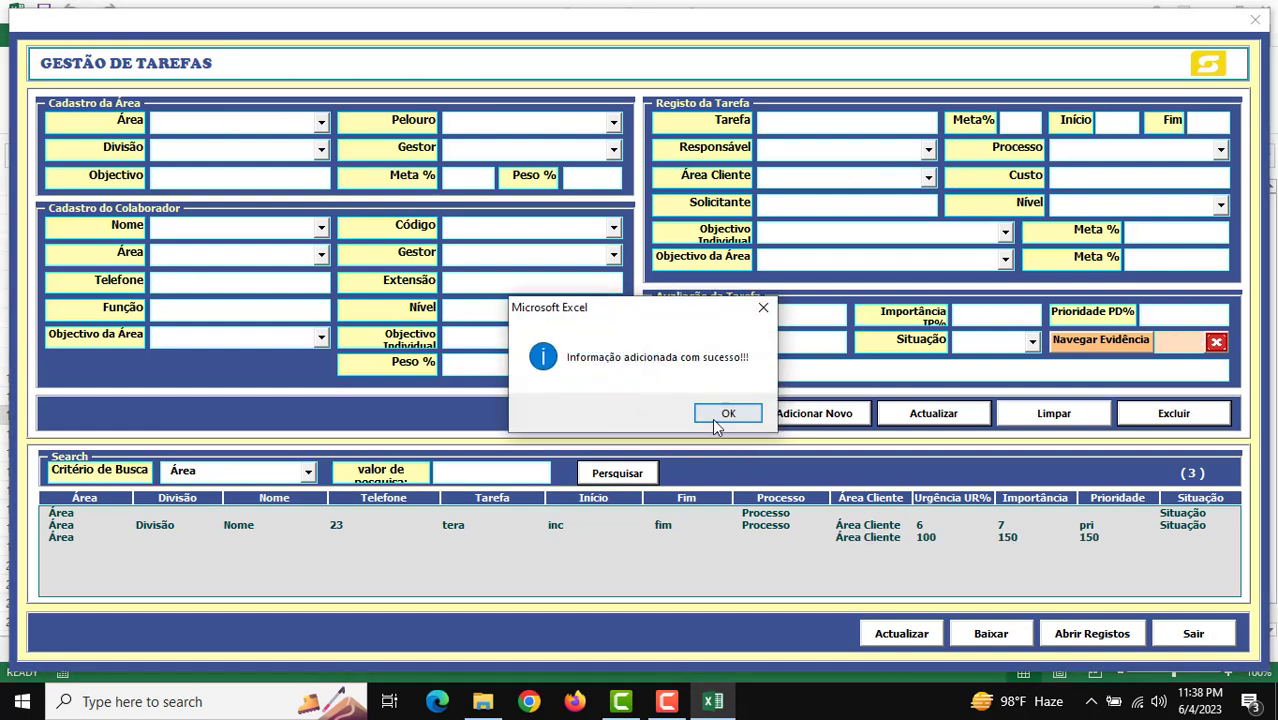
pyautogui.click(716, 422)
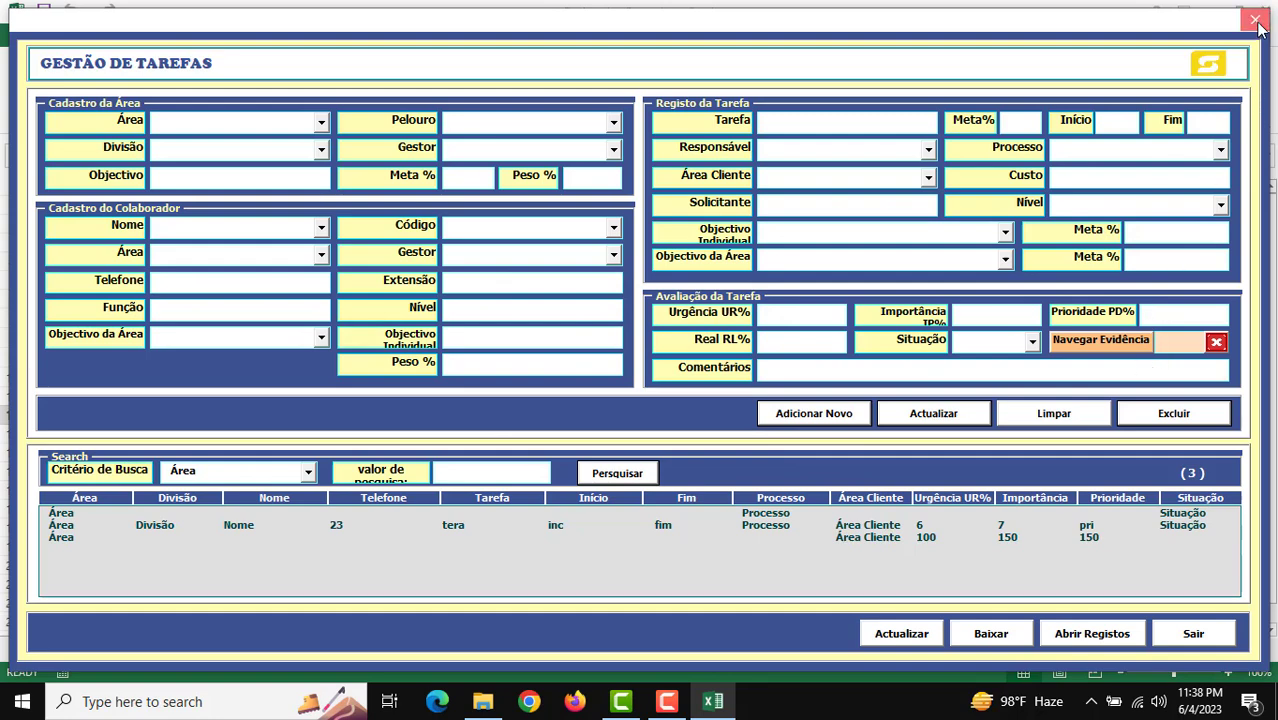
# - Close the form, verify the saved PDF in the Document folder, and return to Excel
pyautogui.click(1255, 19)
pyautogui.click(483, 701)
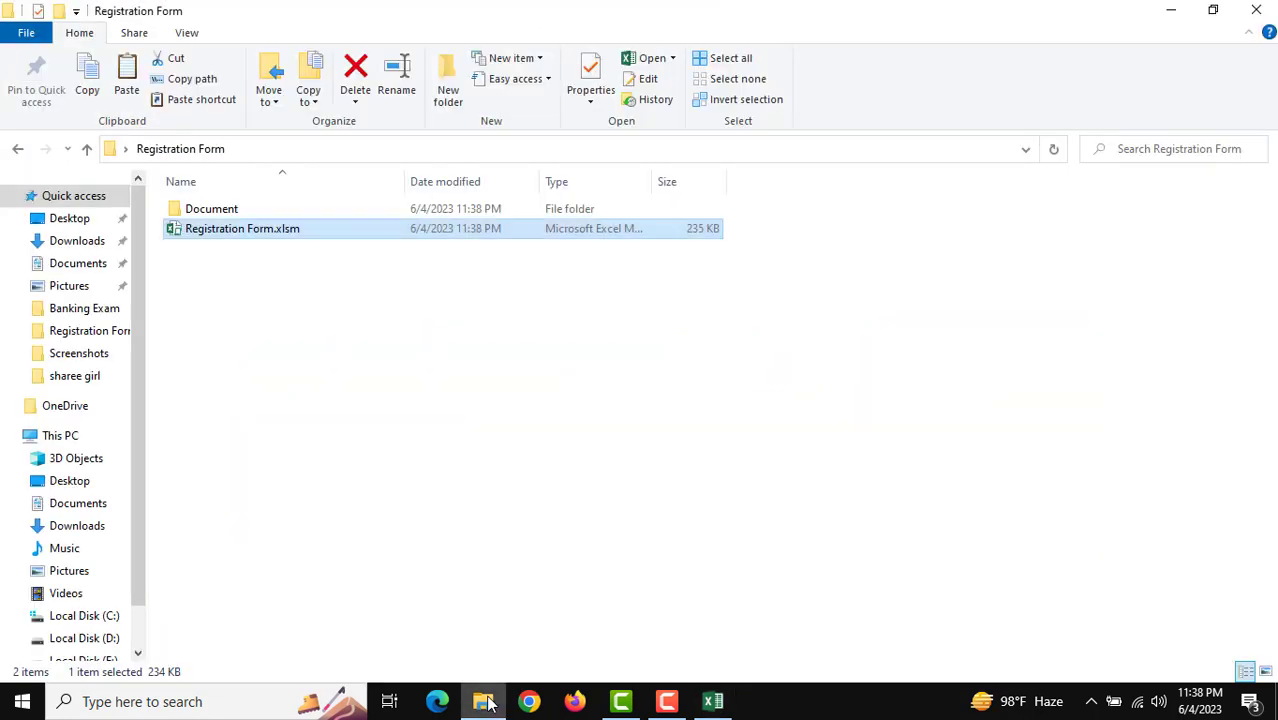
pyautogui.doubleClick(222, 208)
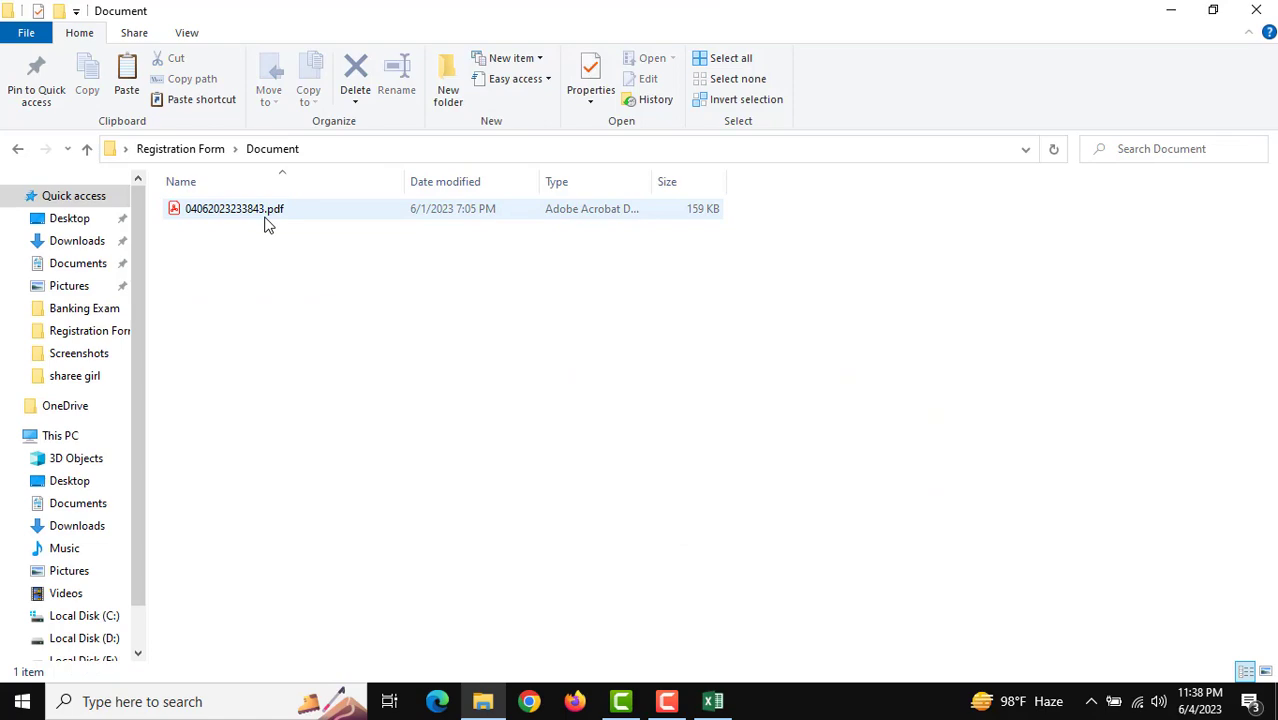
pyautogui.moveTo(234, 209)
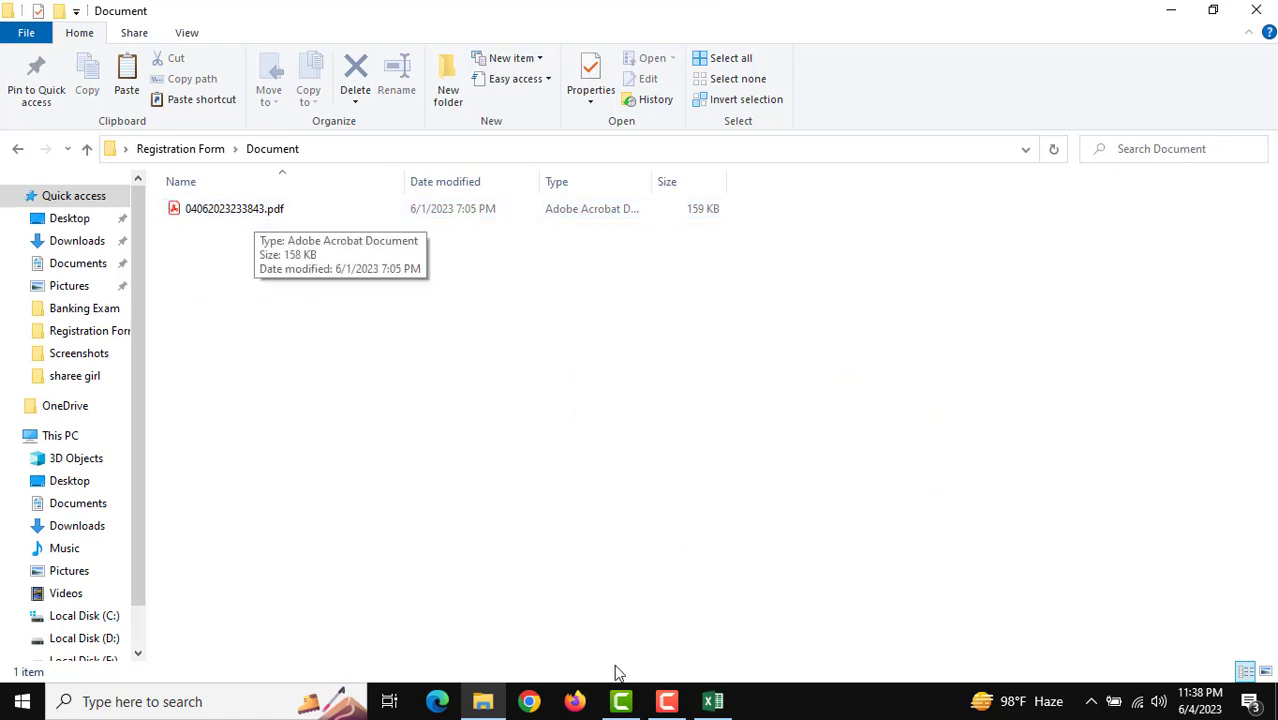
pyautogui.click(713, 701)
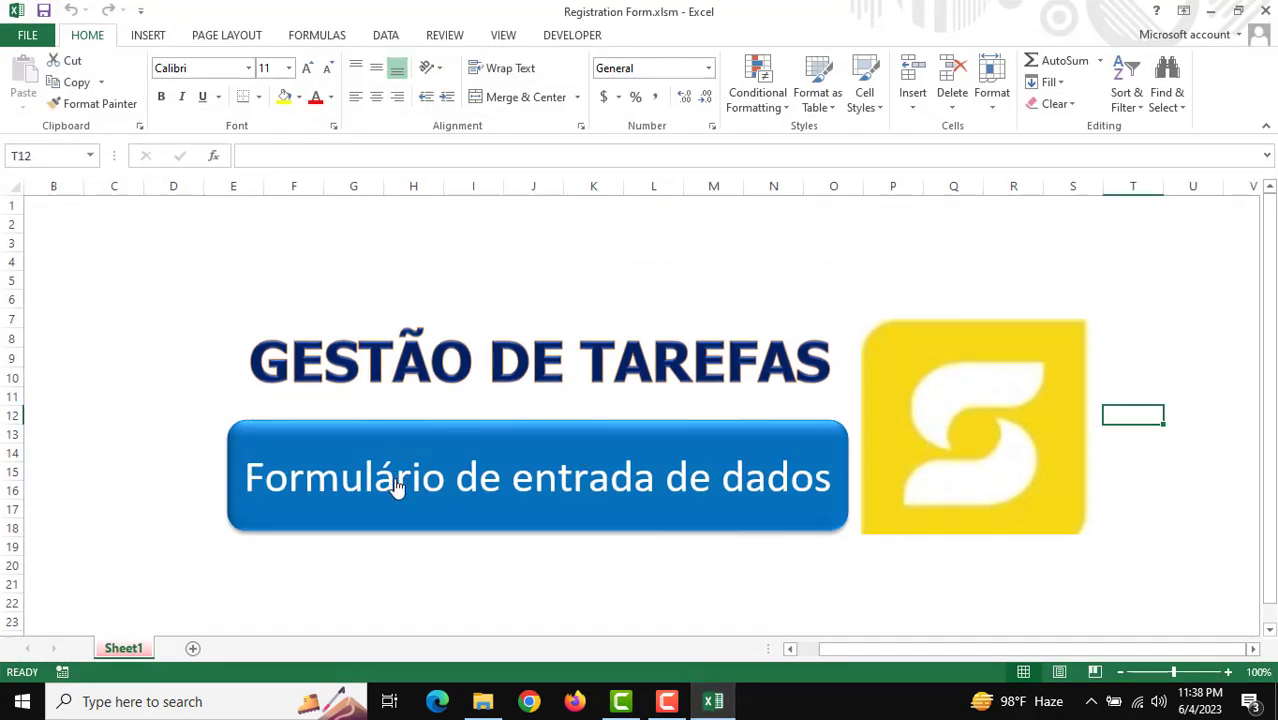
# - Load the third task record and set its Código, Nome, Área and Objectivo Individual
pyautogui.click(540, 476)
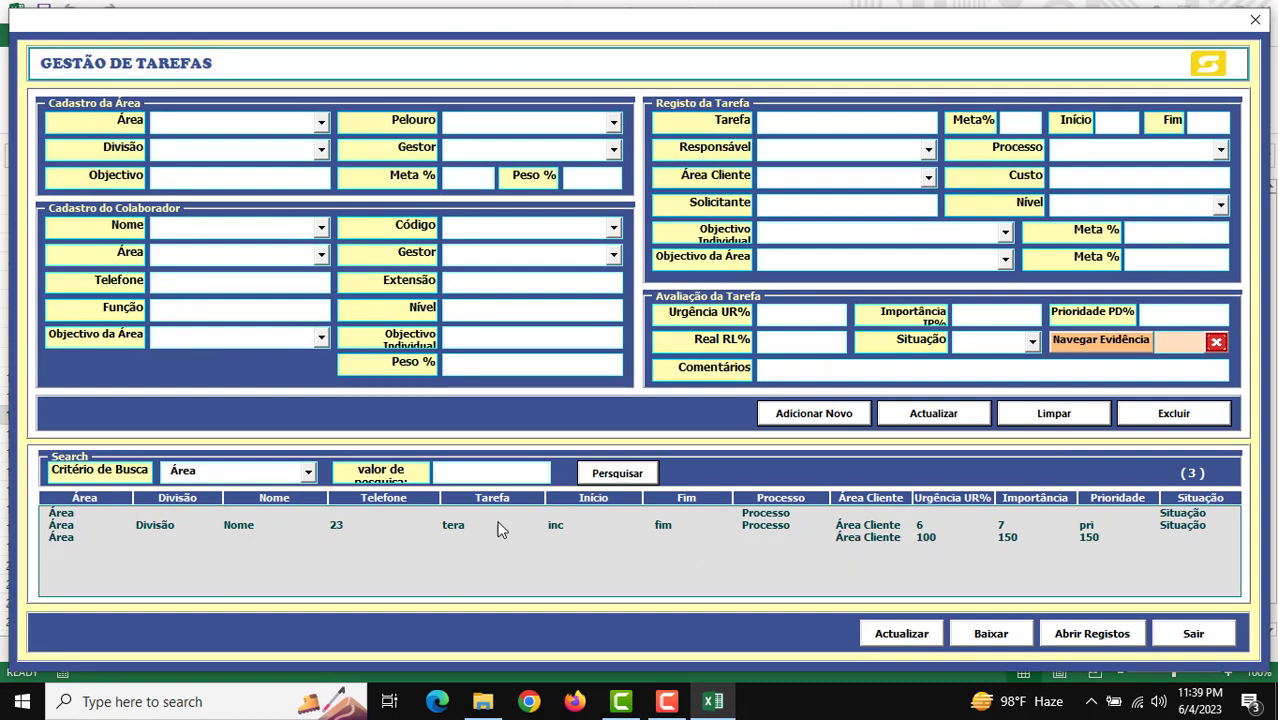
pyautogui.click(924, 541)
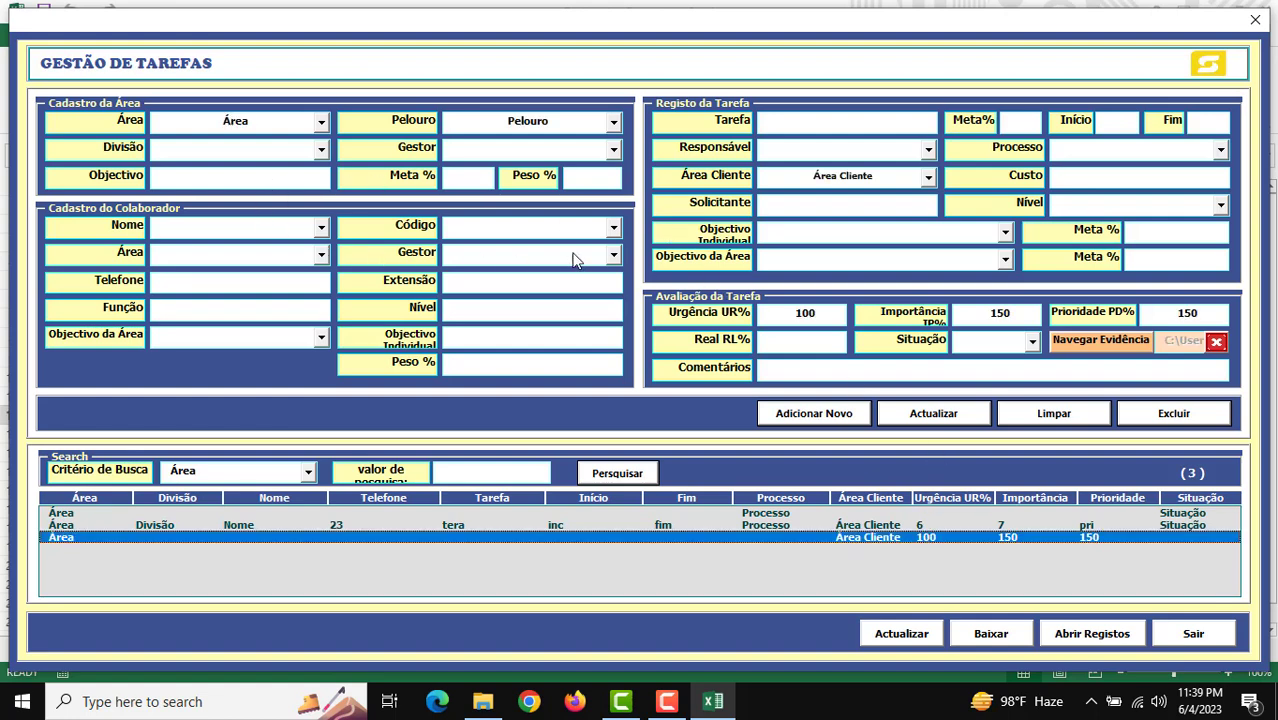
pyautogui.click(613, 227)
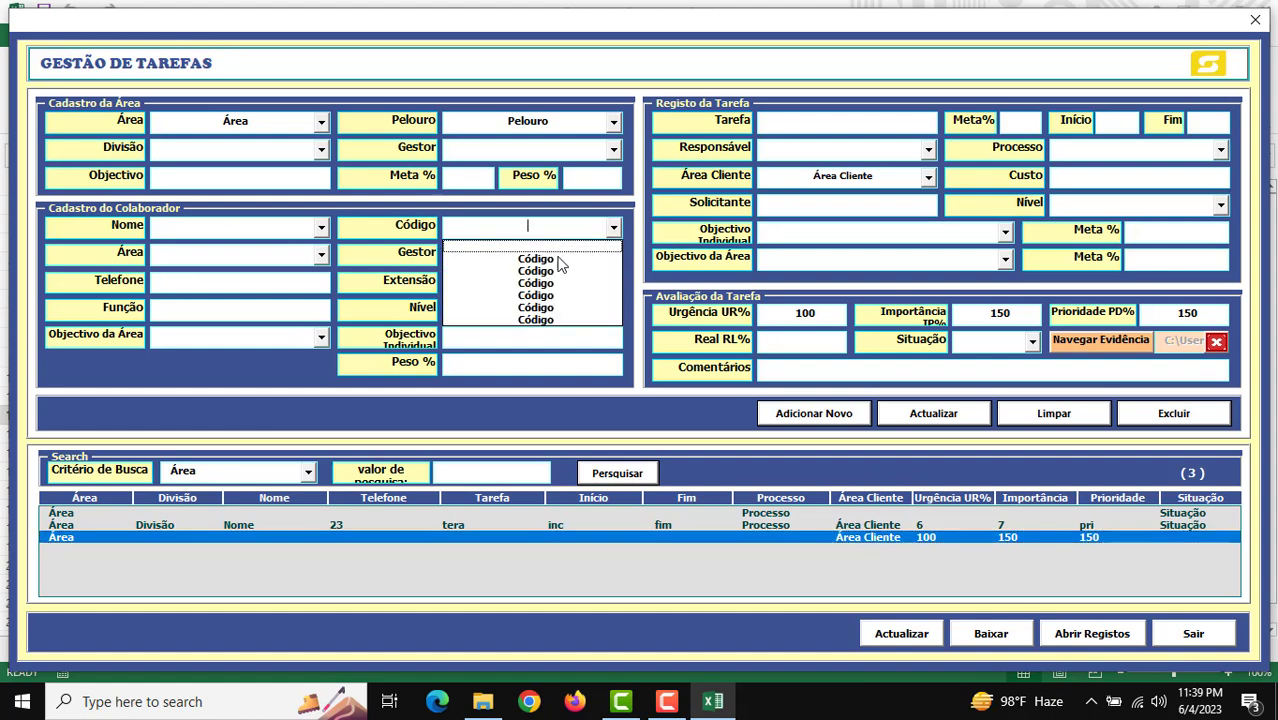
pyautogui.click(560, 247)
pyautogui.click(280, 233)
pyautogui.click(237, 258)
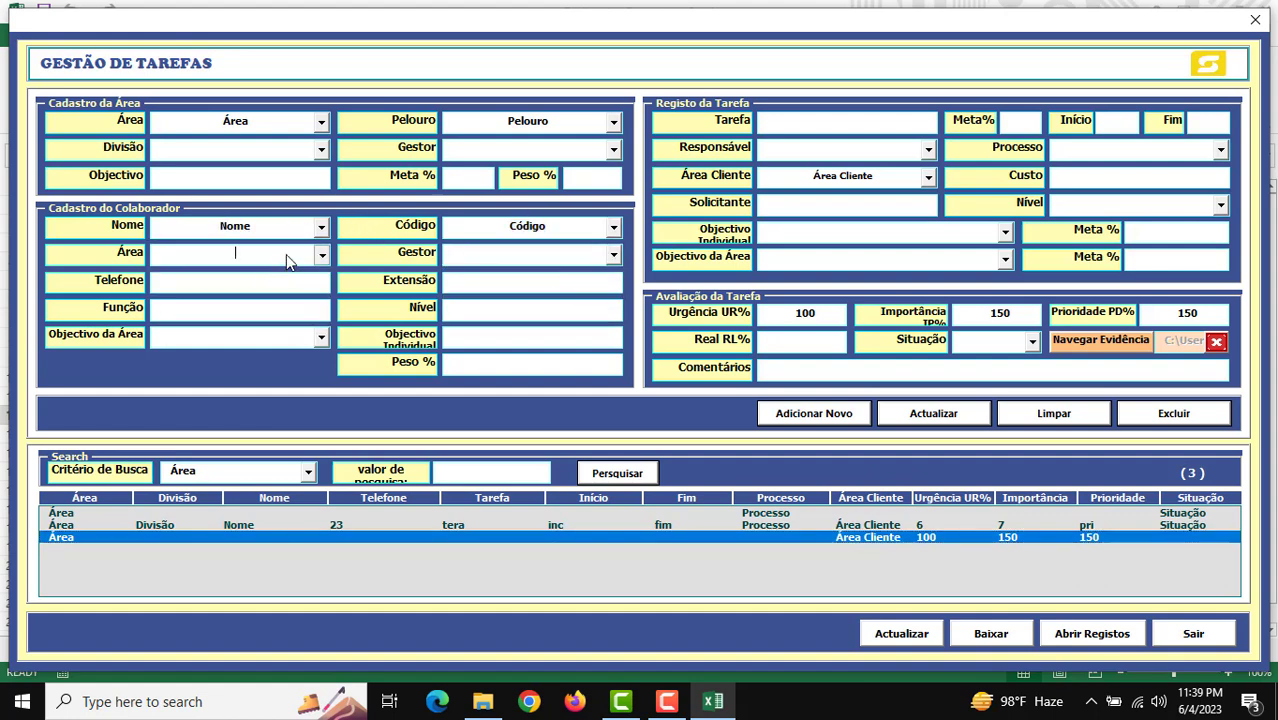
pyautogui.click(905, 232)
pyautogui.click(920, 300)
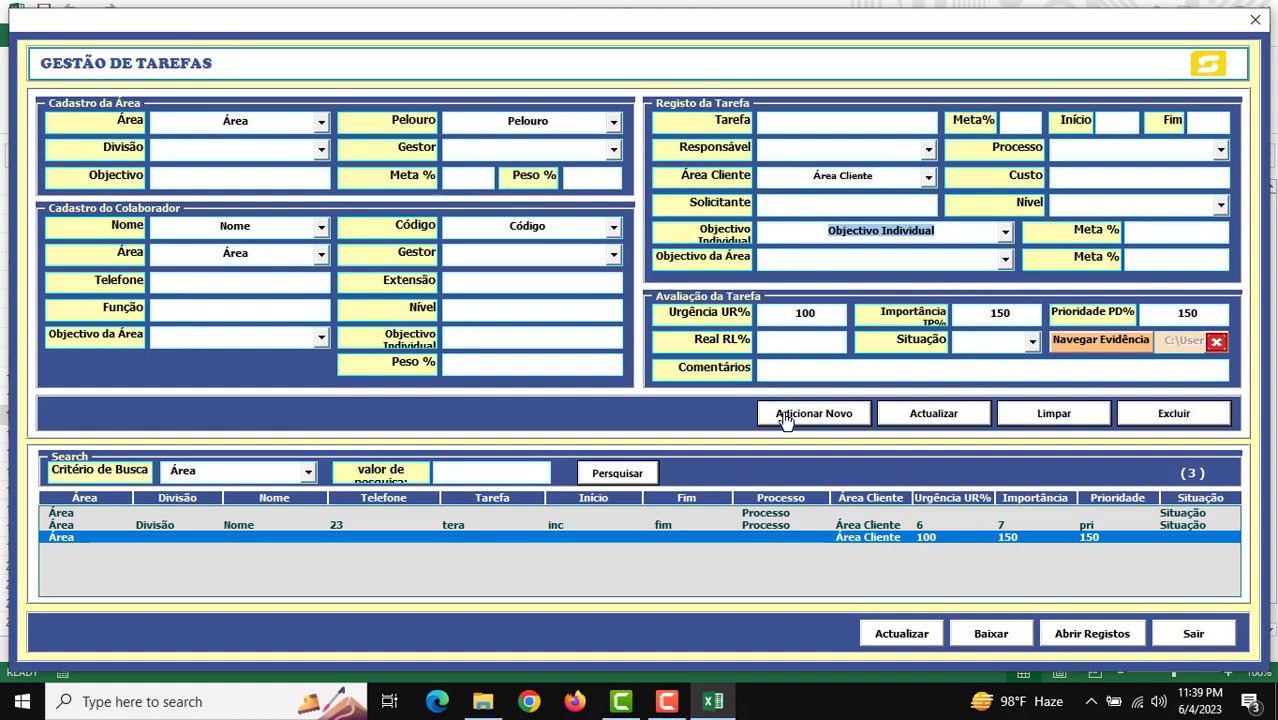
# - Update the loaded record with Actualizar and confirm the change
pyautogui.click(955, 418)
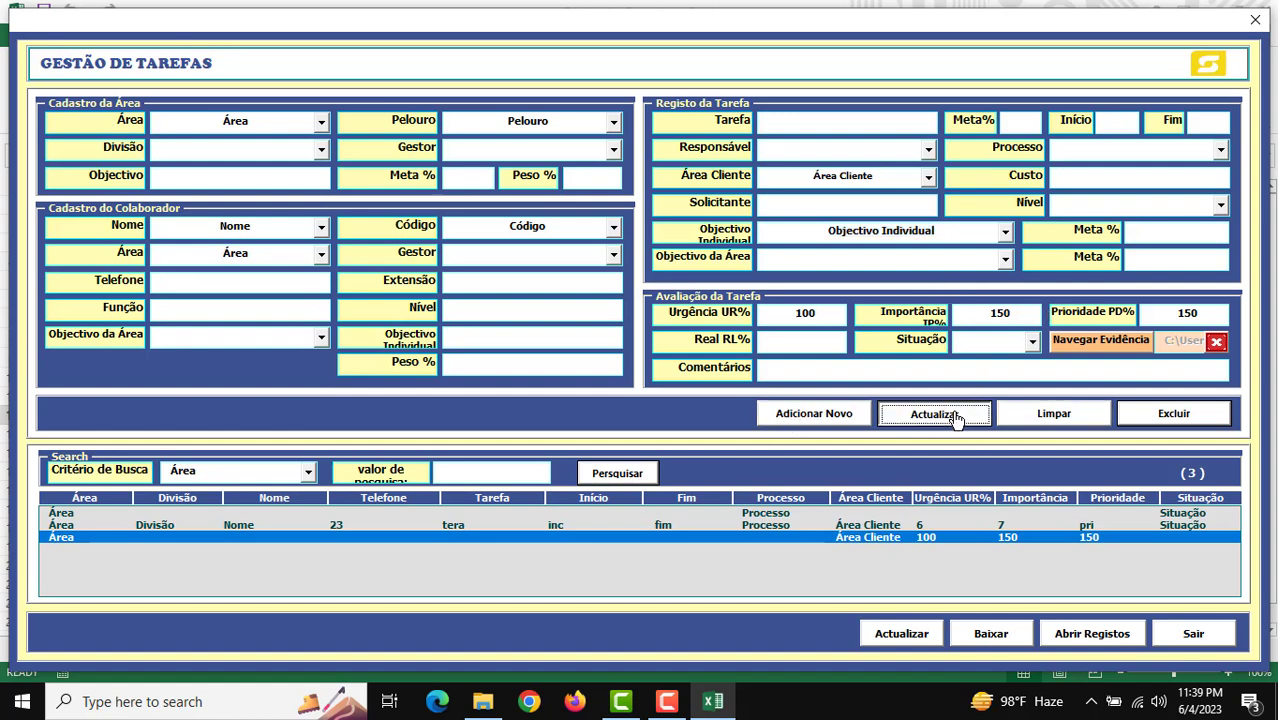
pyautogui.click(657, 418)
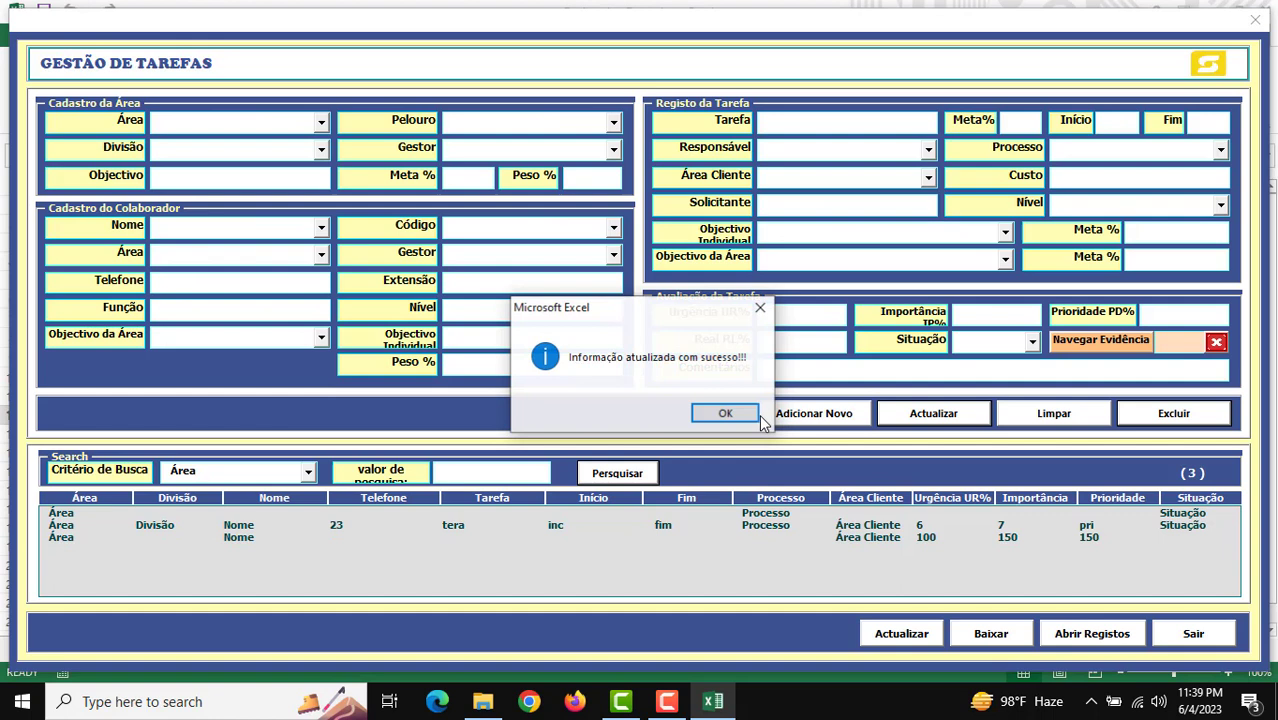
pyautogui.click(710, 414)
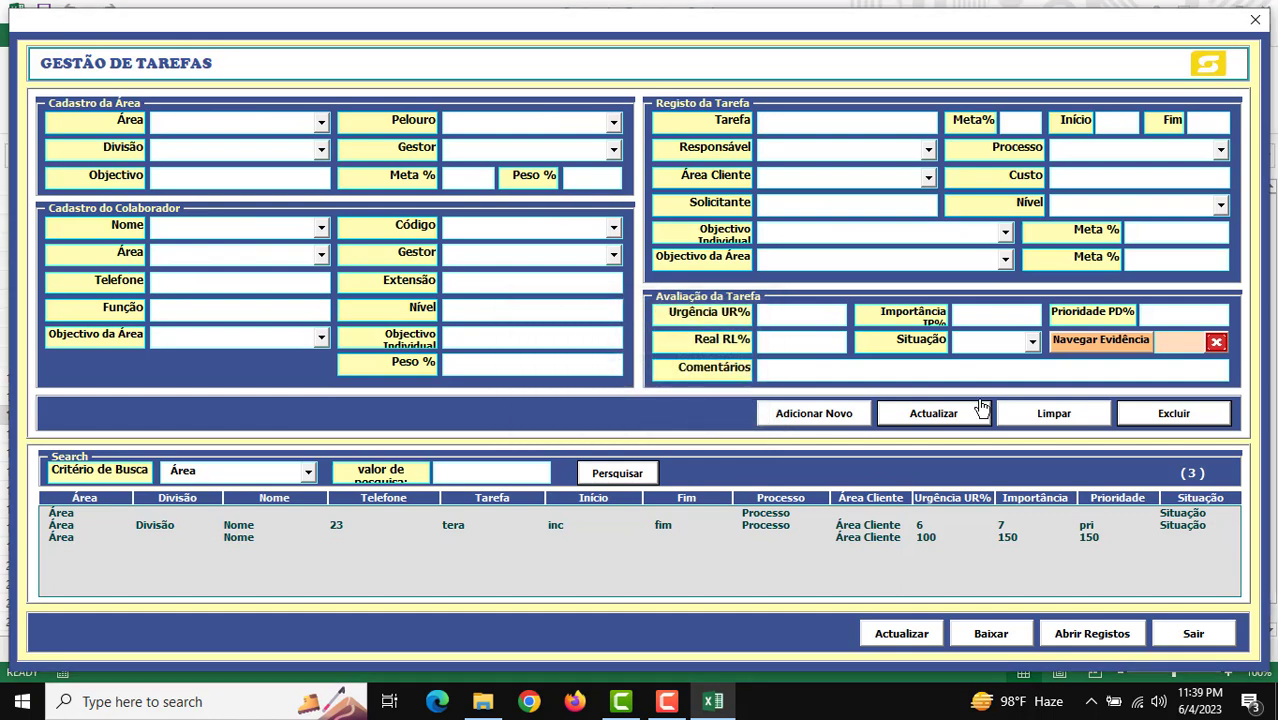
# - Load the second record, then clear all form fields with Limpar
pyautogui.click(950, 526)
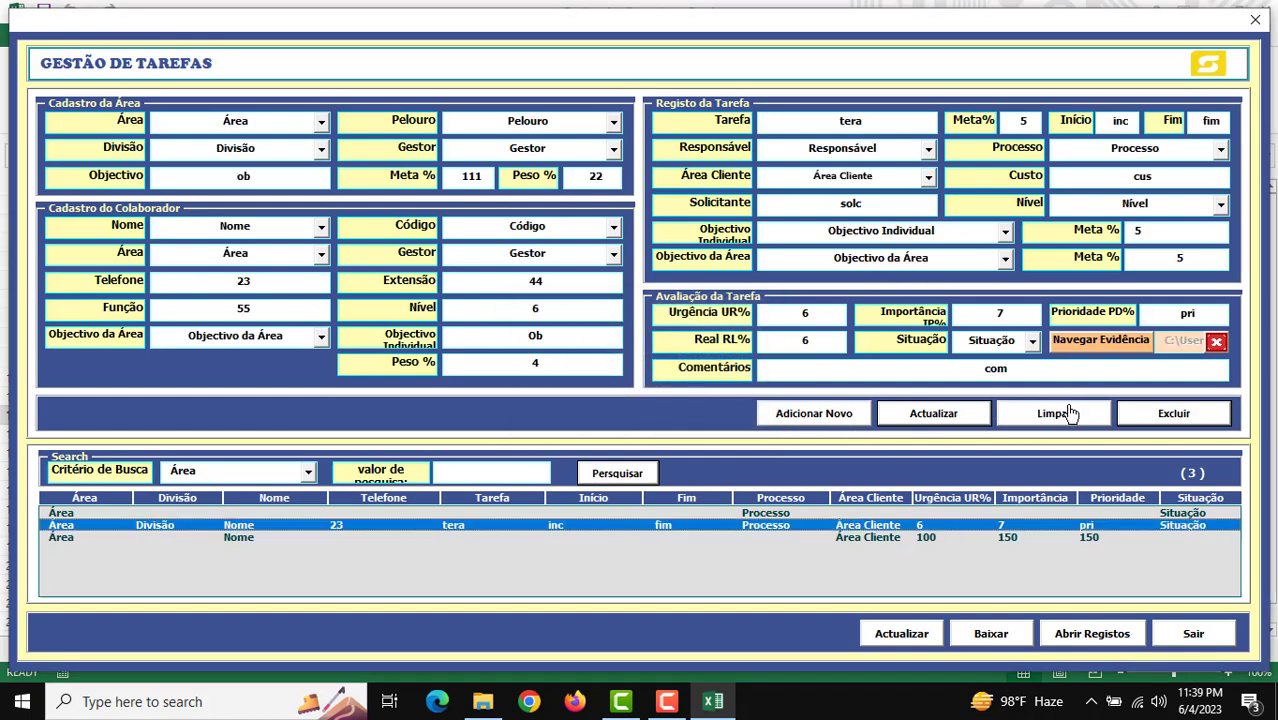
pyautogui.click(1042, 413)
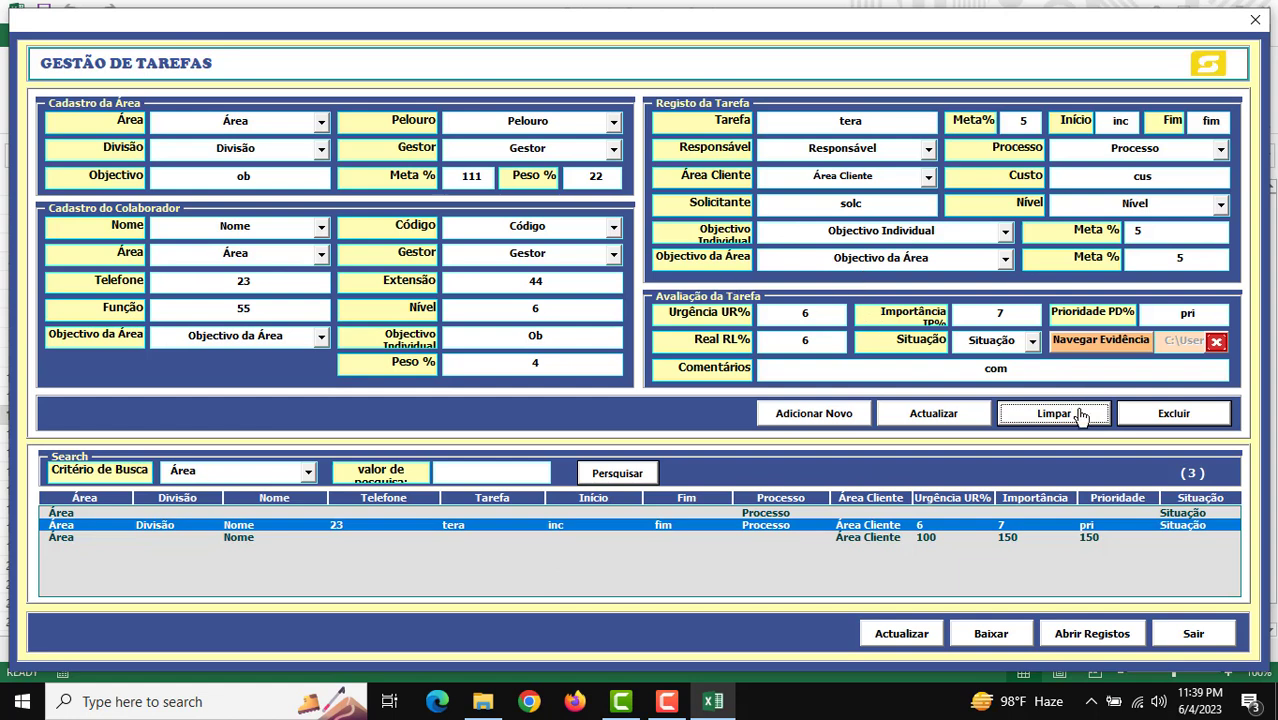
pyautogui.click(1050, 416)
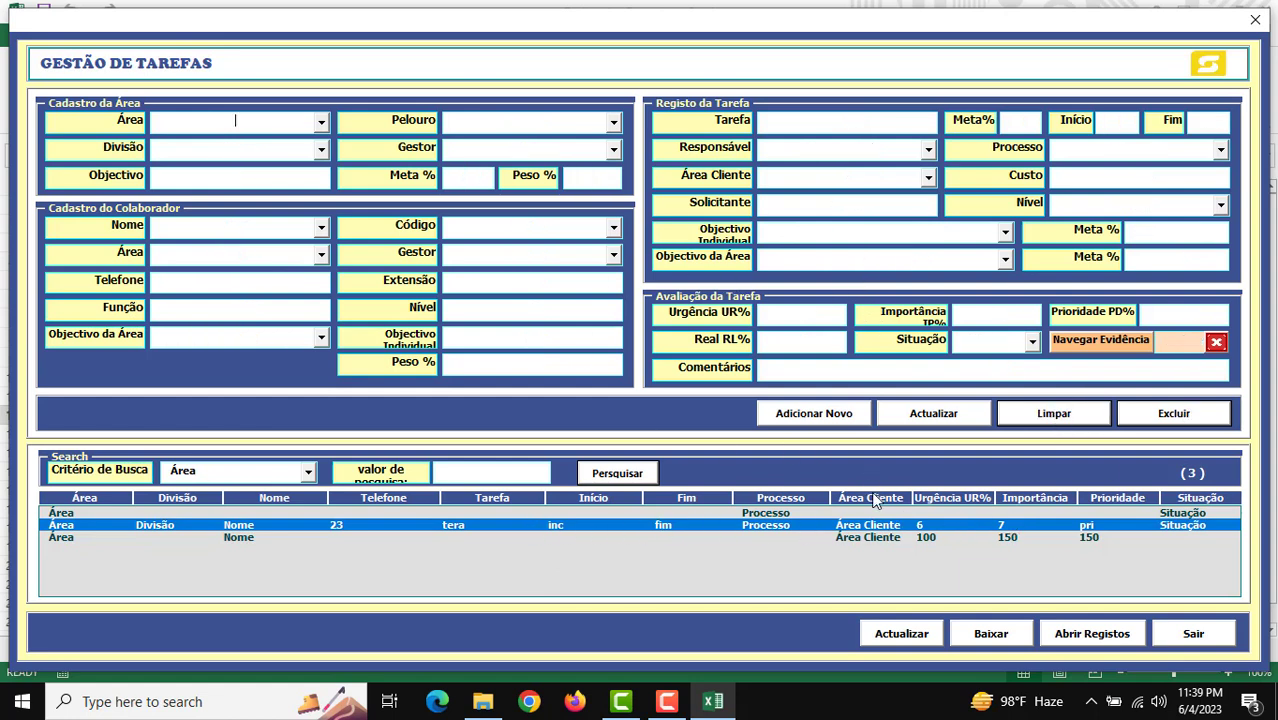
# - Delete the first task record with Excluir, confirming with Yes and OK
pyautogui.click(886, 513)
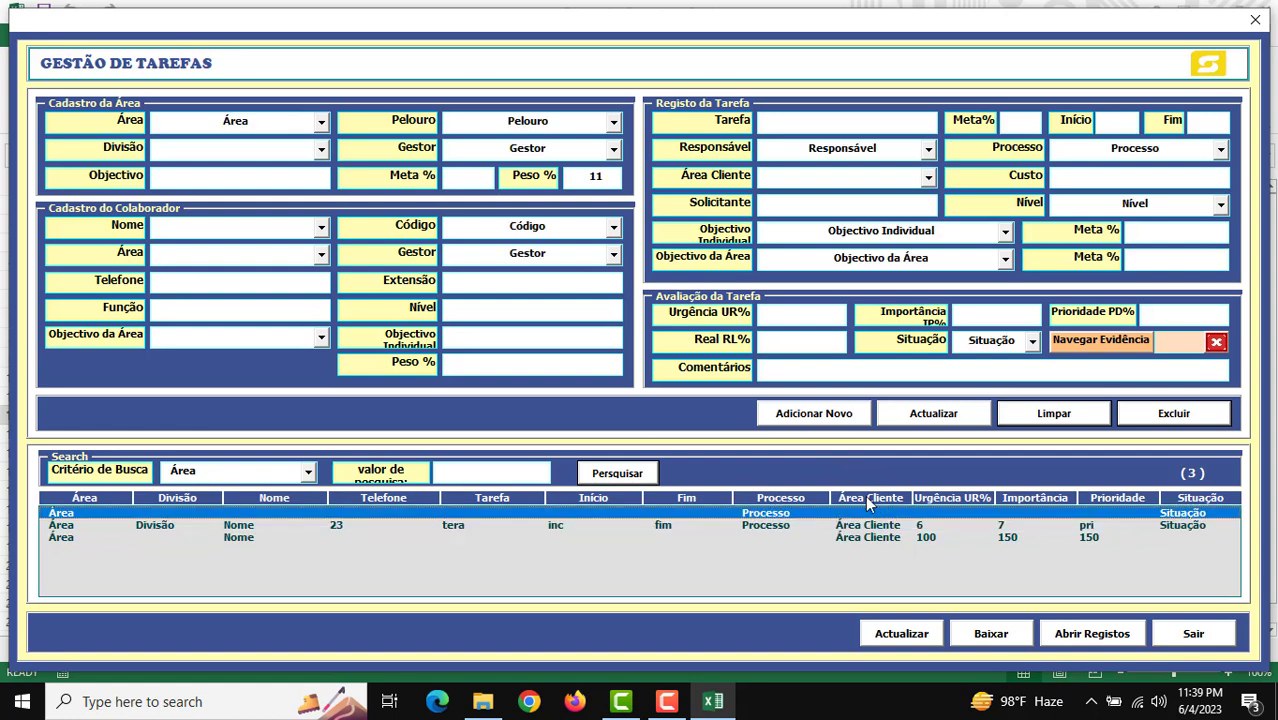
pyautogui.click(1199, 422)
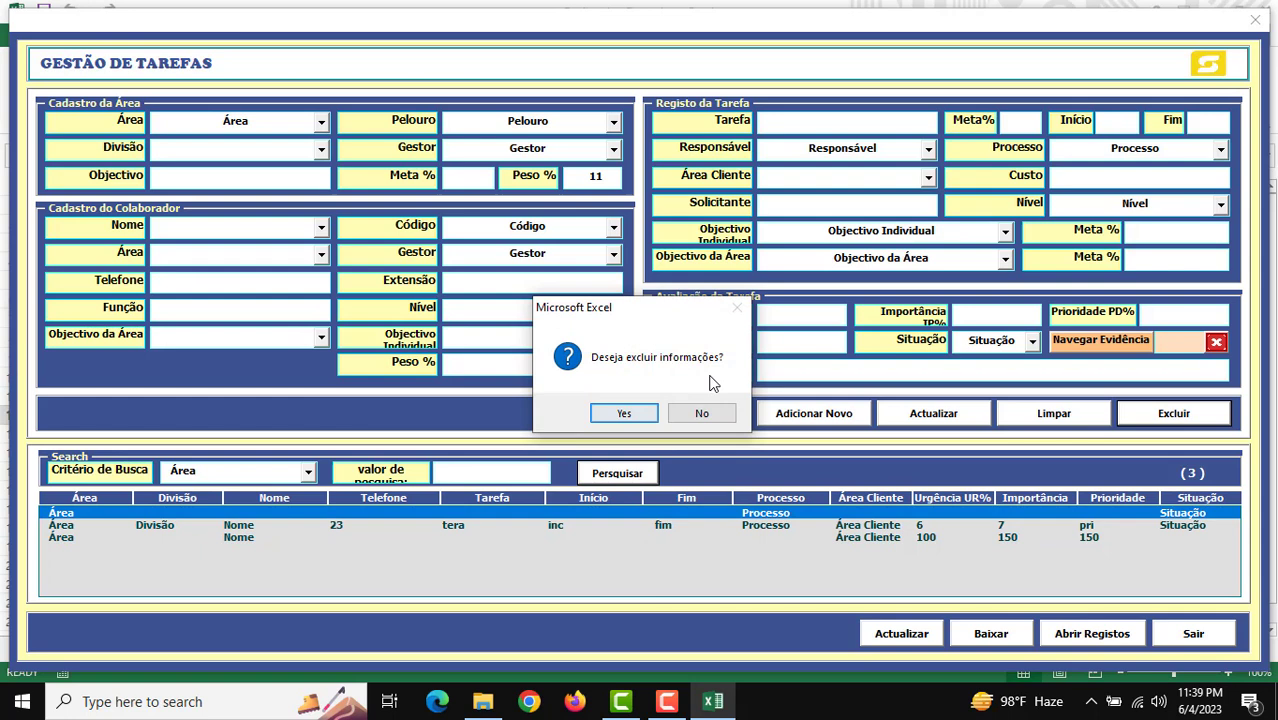
pyautogui.click(625, 414)
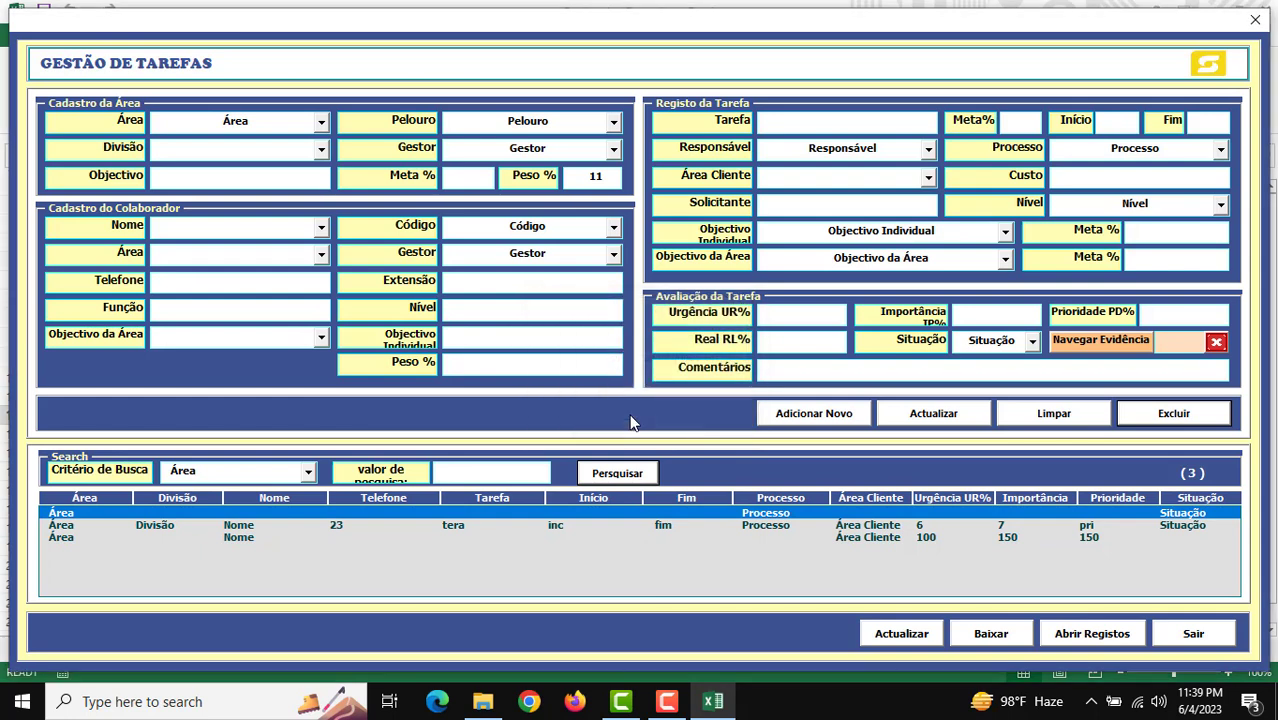
pyautogui.click(710, 415)
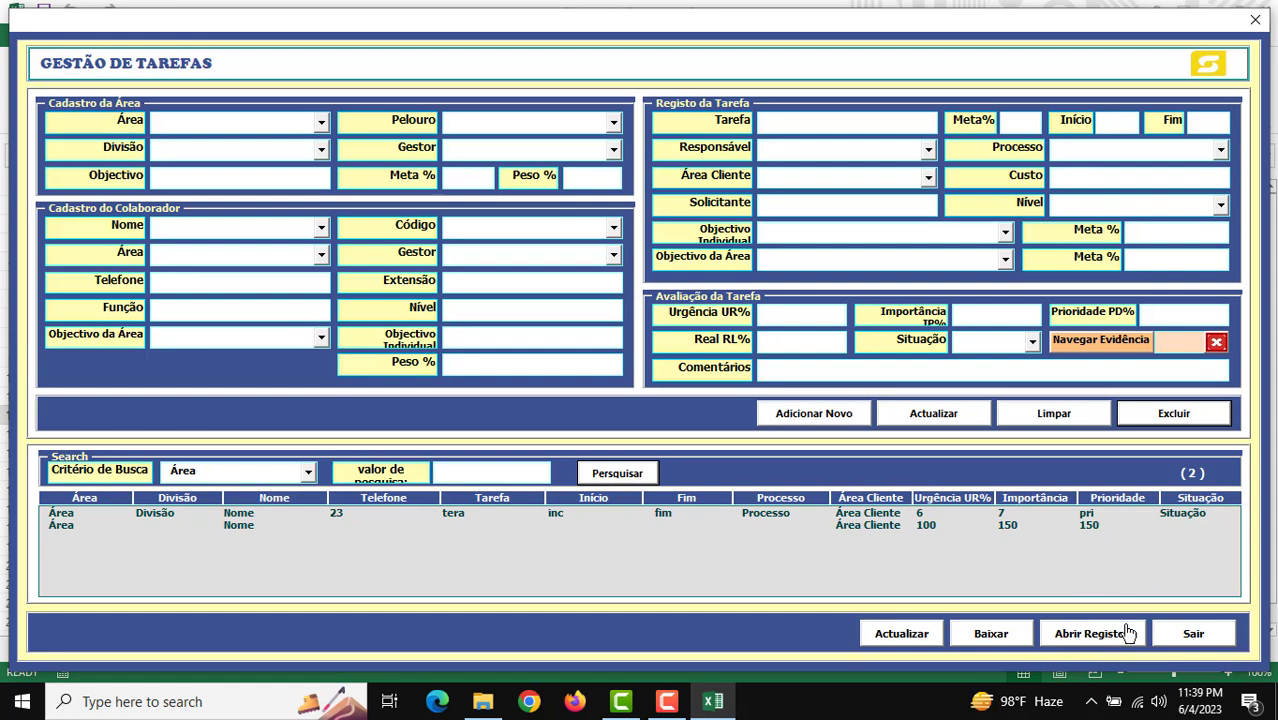
# - Search the task records by Urgência UR for the value 100
pyautogui.click(243, 473)
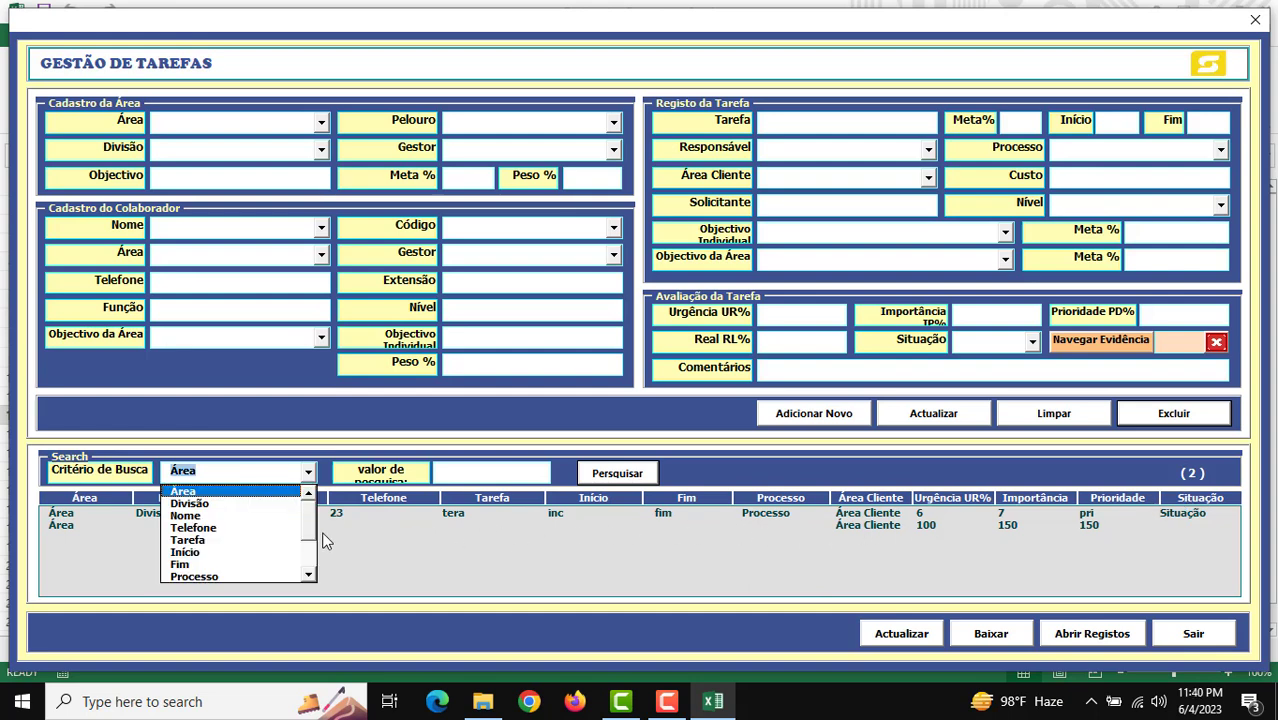
pyautogui.moveTo(312, 535)
pyautogui.mouseDown()
pyautogui.moveTo(314, 570)
pyautogui.moveTo(310, 520)
pyautogui.mouseUp()
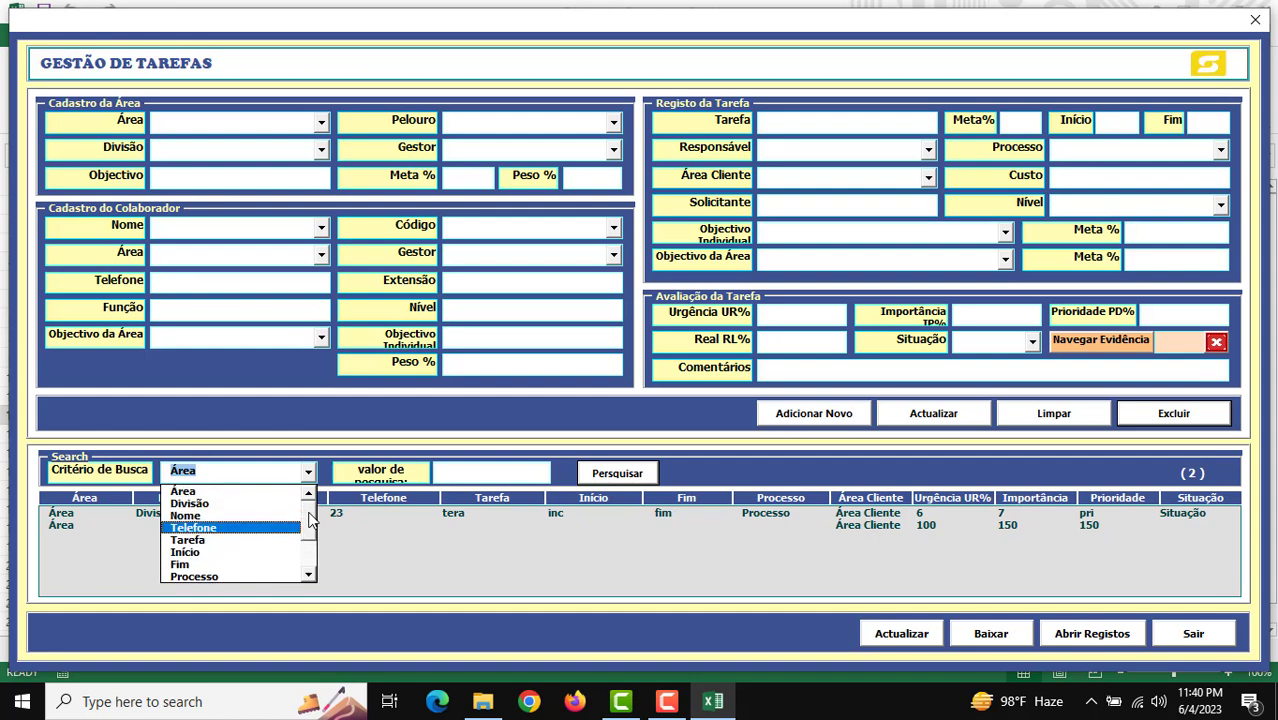
pyautogui.click(928, 520)
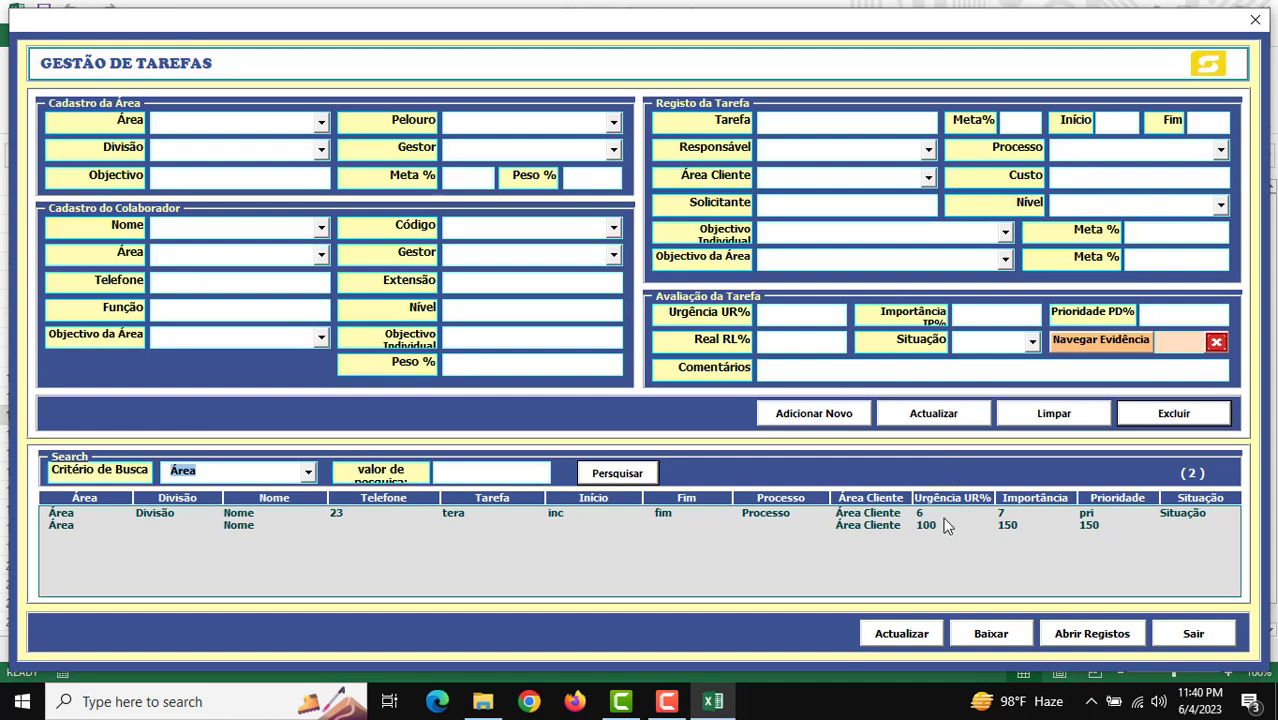
pyautogui.click(929, 526)
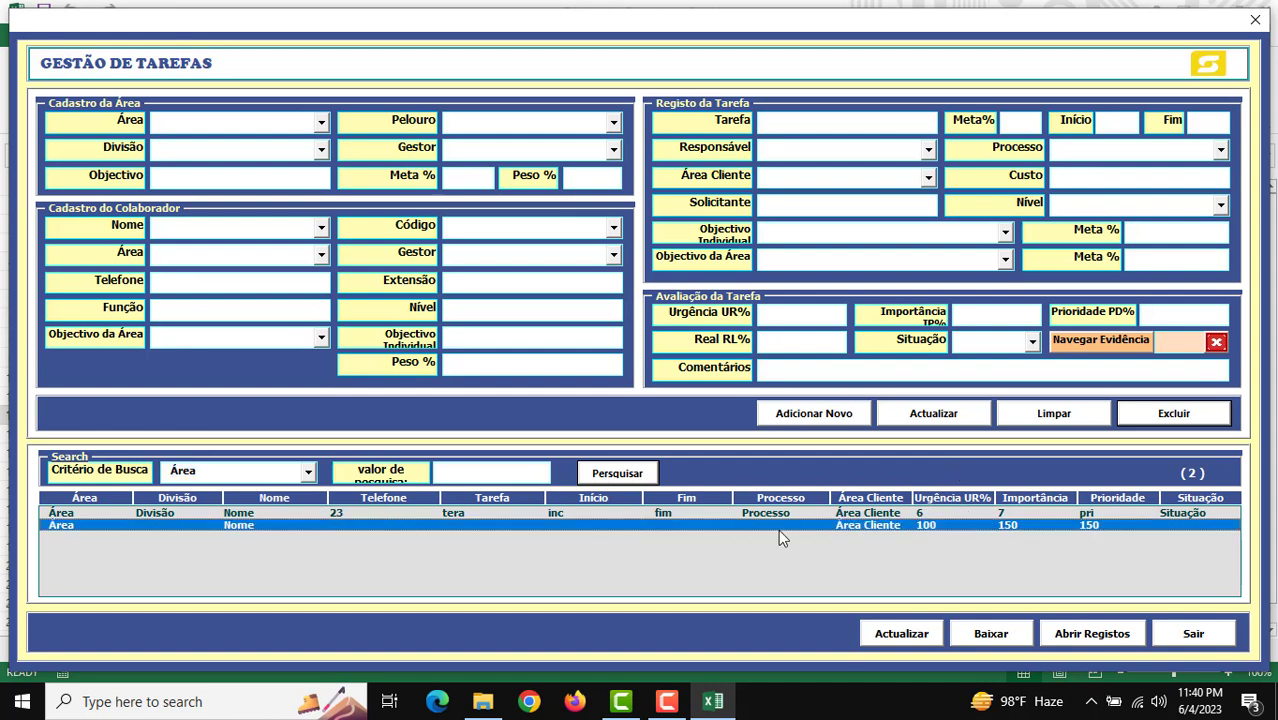
pyautogui.click(237, 468)
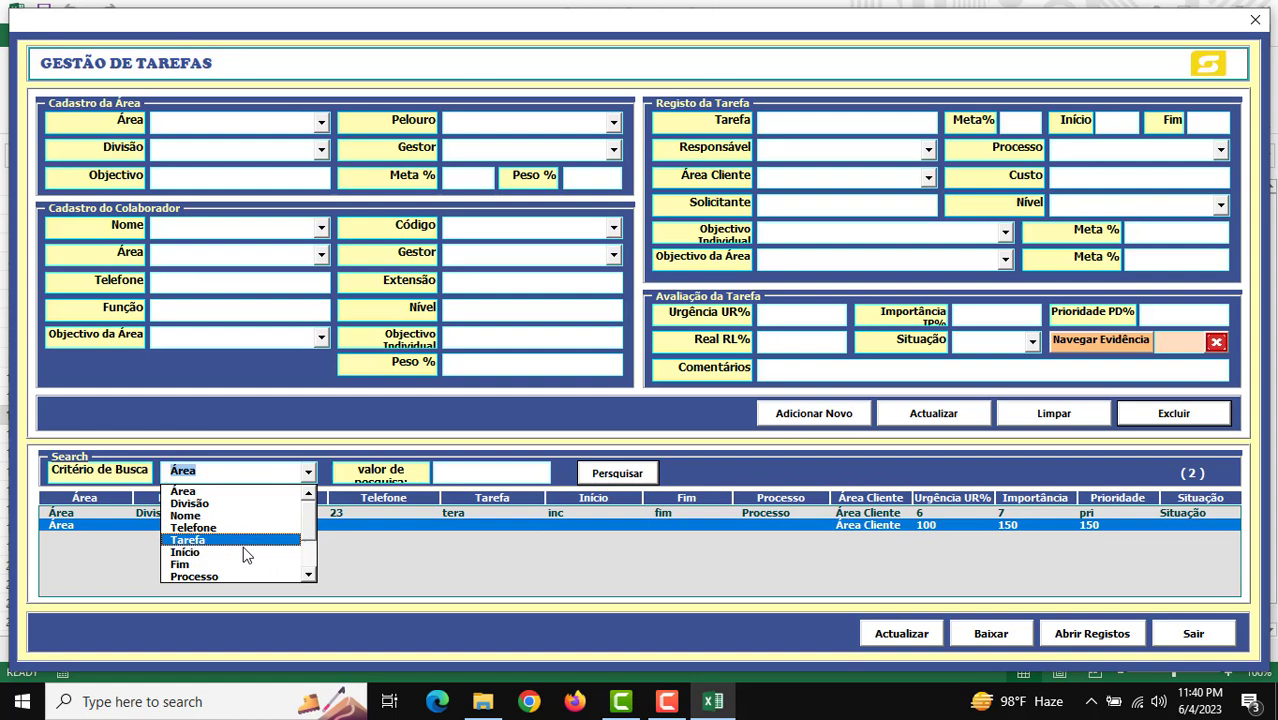
pyautogui.scroll(-1, 310, 552)
pyautogui.scroll(-3, 310, 552)
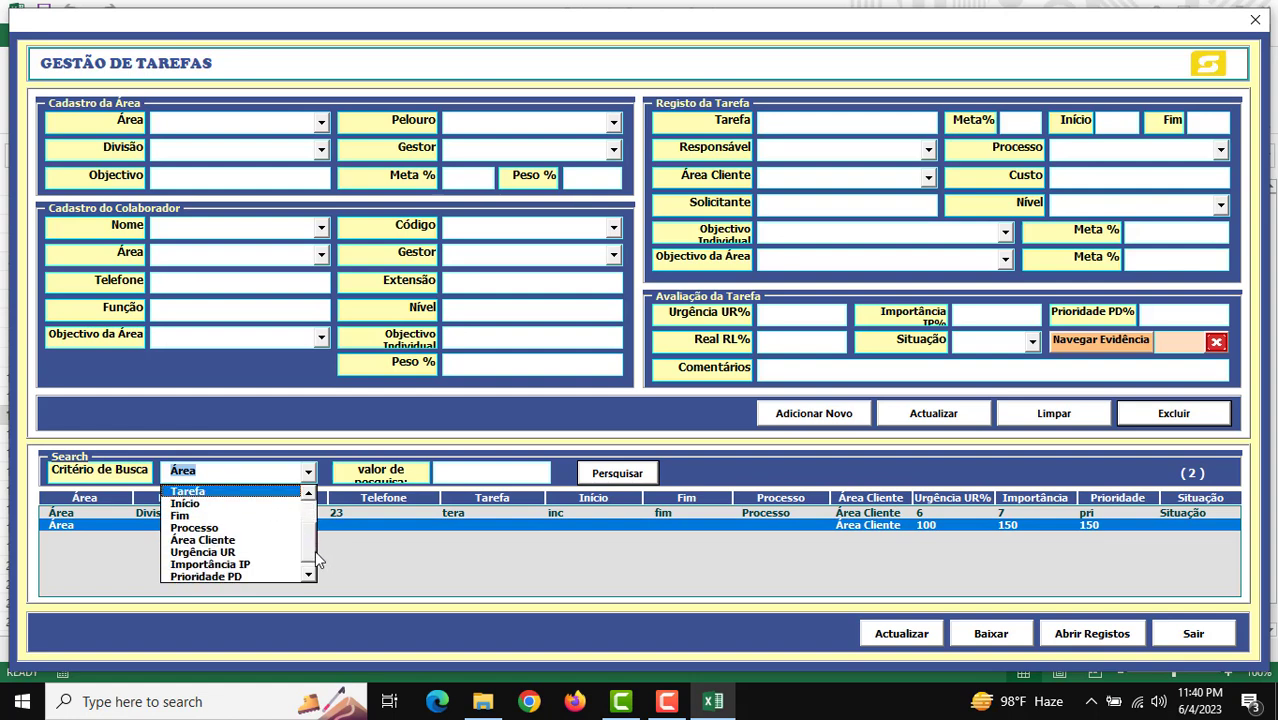
pyautogui.click(241, 557)
pyautogui.click(434, 477)
pyautogui.write('100')
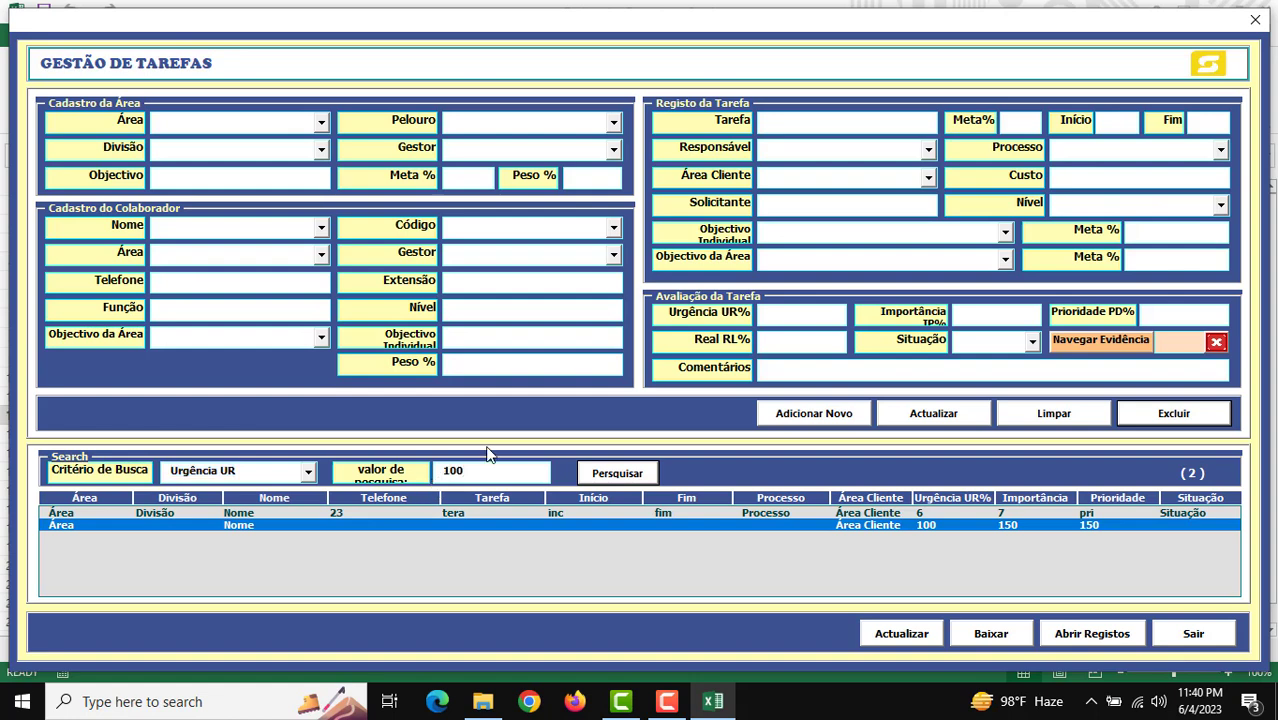
pyautogui.click(617, 473)
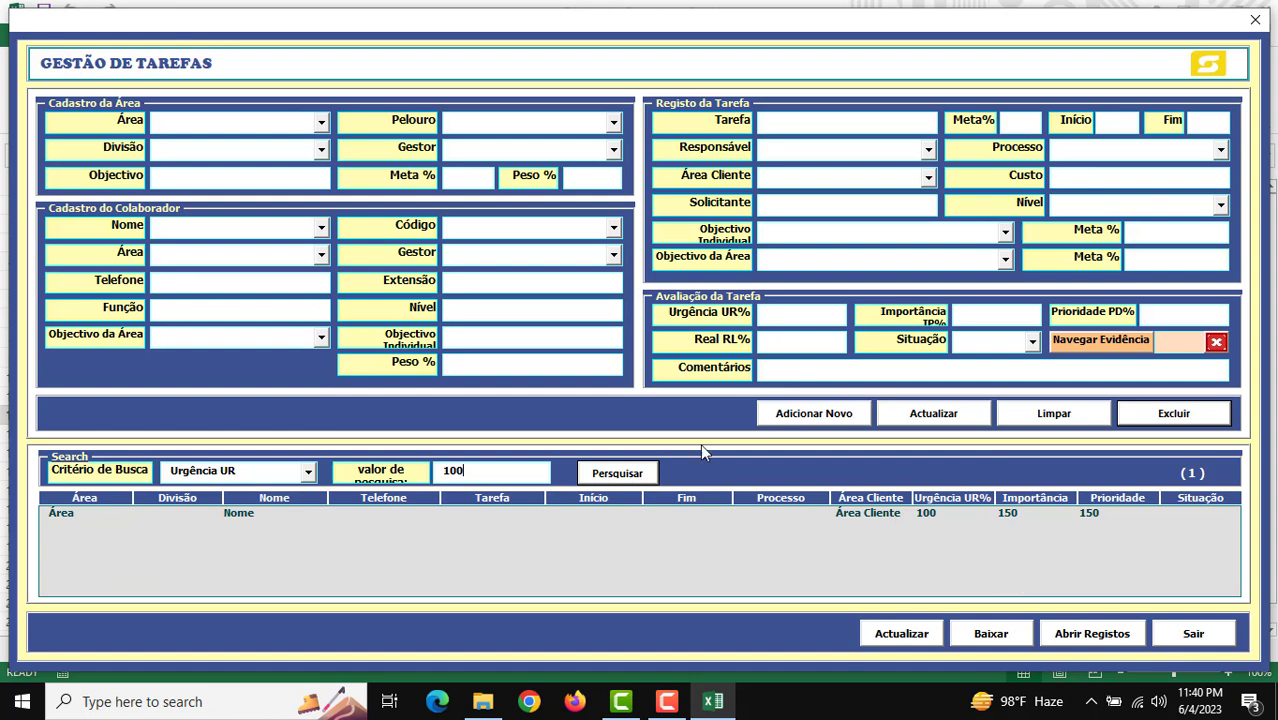
# - Export the found record with Baixar and open lista de registro_04-Jun-2023.xlsx
pyautogui.click(1008, 636)
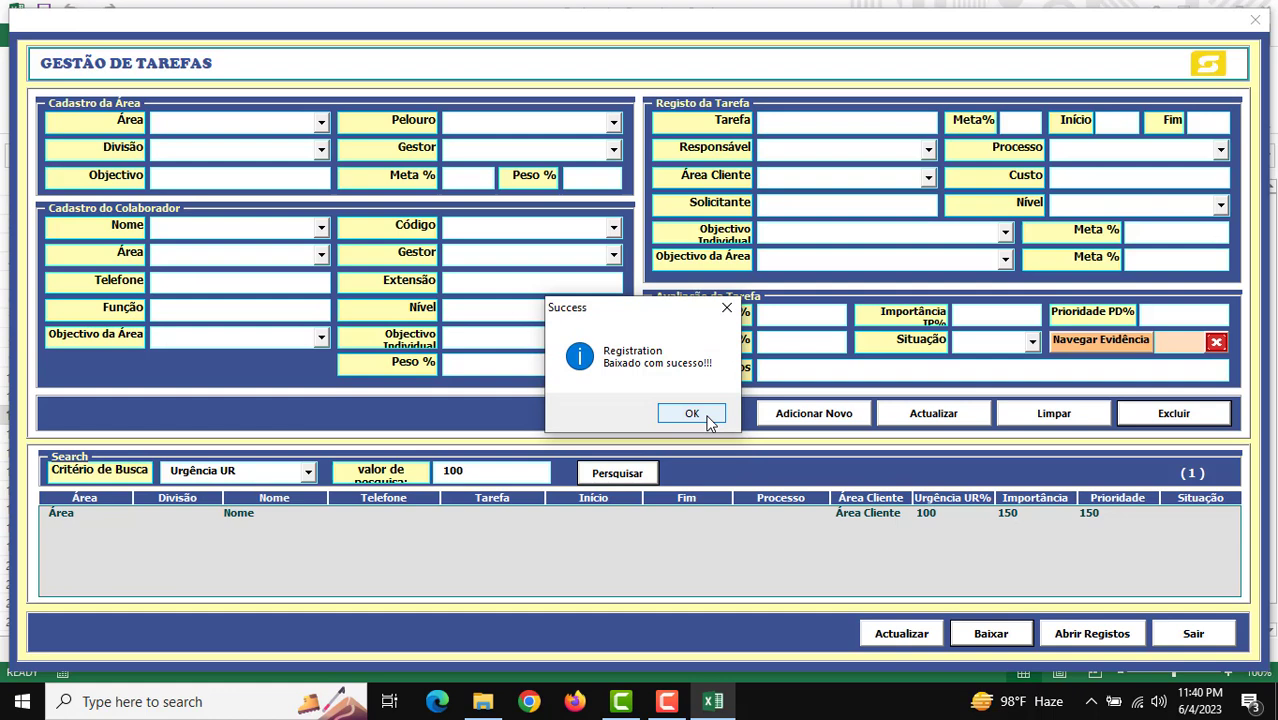
pyautogui.click(707, 420)
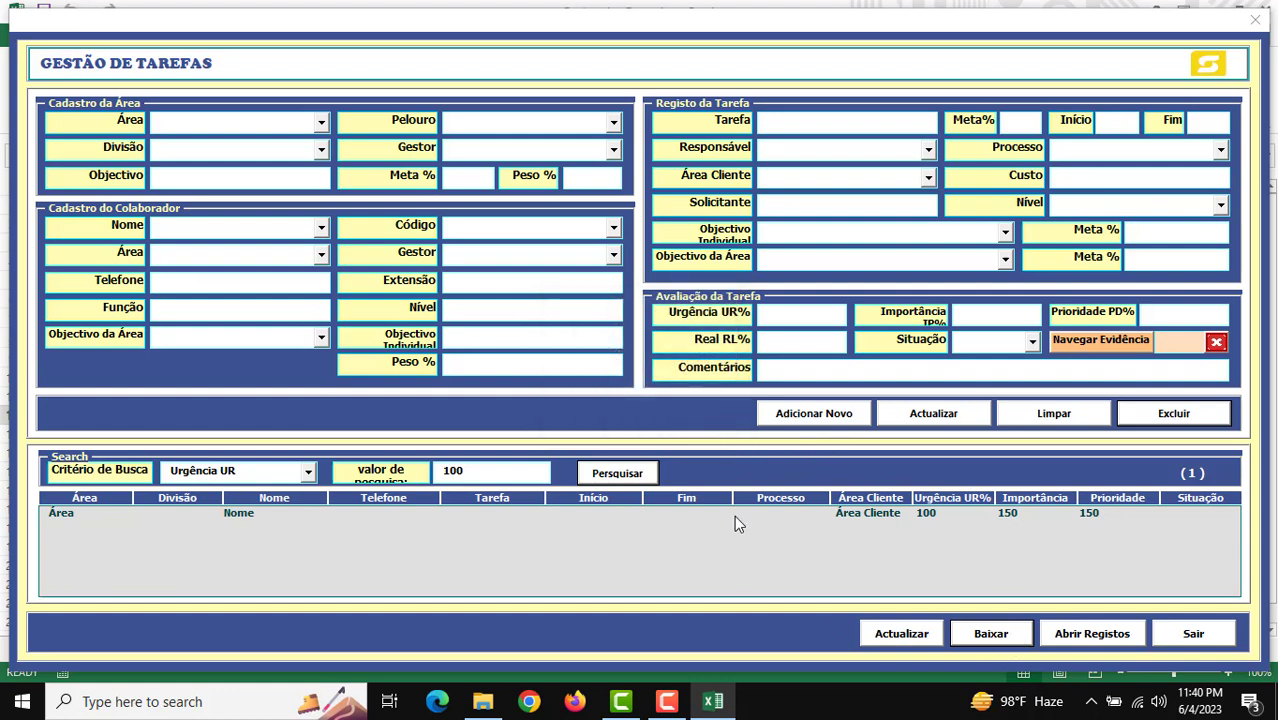
pyautogui.click(483, 701)
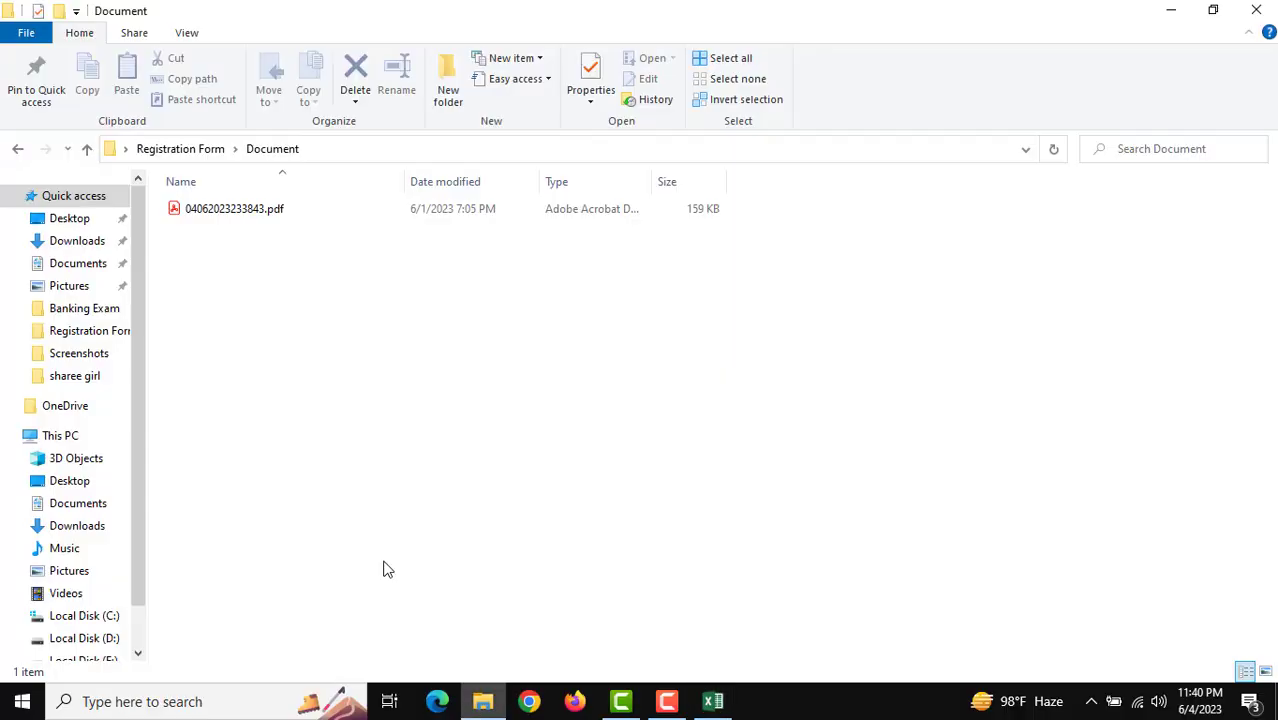
pyautogui.click(199, 148)
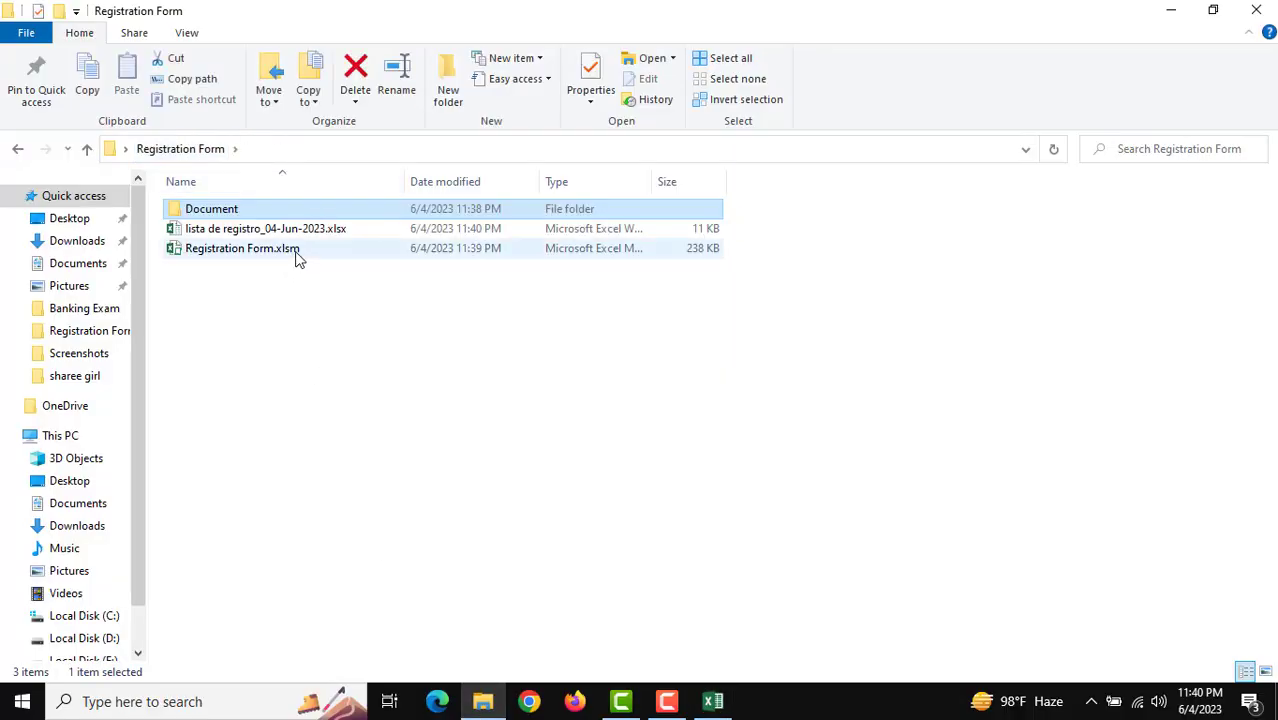
pyautogui.doubleClick(275, 234)
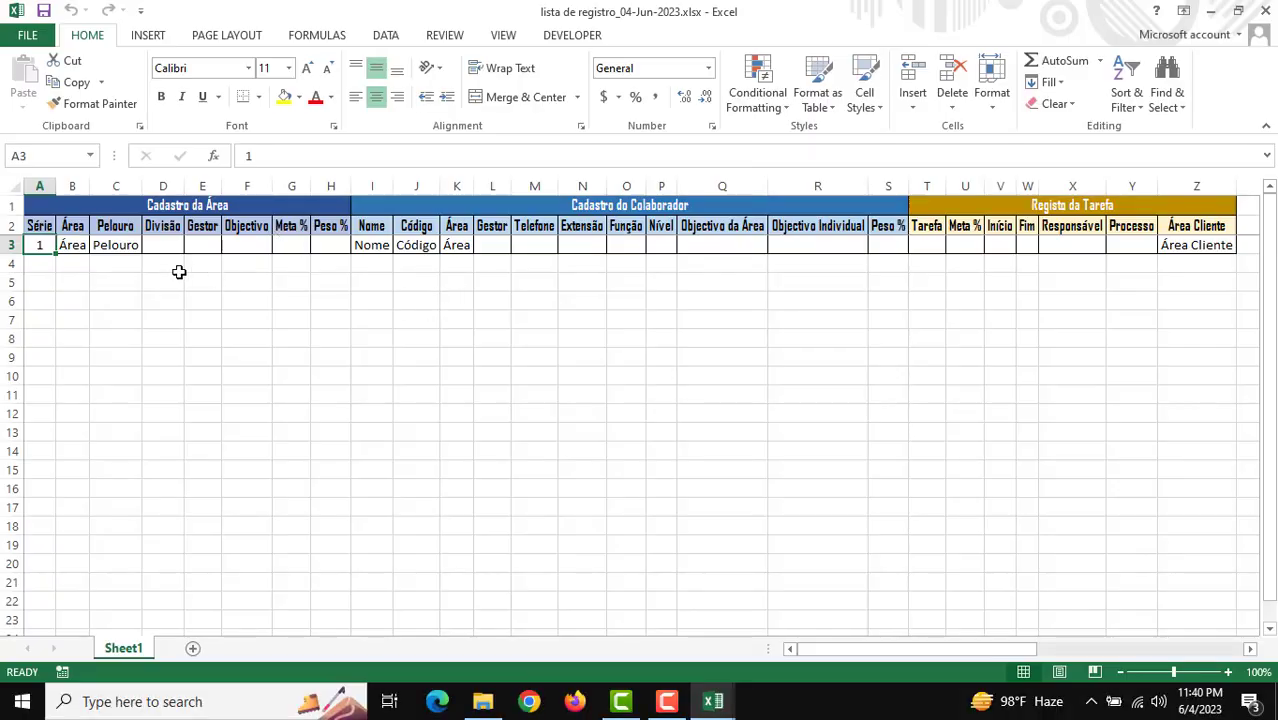
# - Arrow across the exported sheet's header row to review its columns
pyautogui.press('Up')
pyautogui.press('Up')
pyautogui.press('Down')
pyautogui.press('Right')
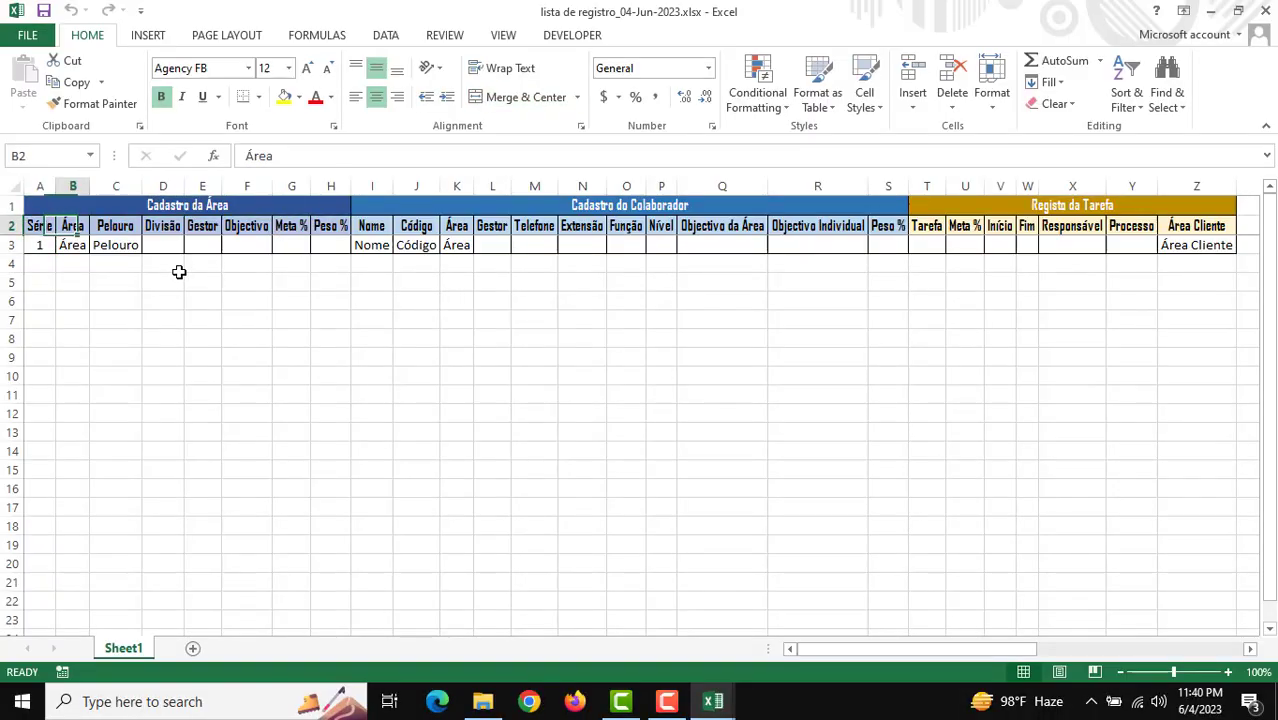
pyautogui.press('Right')
pyautogui.press('Right')
pyautogui.press('Right')
pyautogui.press('Right')
pyautogui.press('Right')
pyautogui.press('Right')
pyautogui.press('Right')
pyautogui.press('Right')
pyautogui.press('Right')
pyautogui.press('Right')
pyautogui.press('Right')
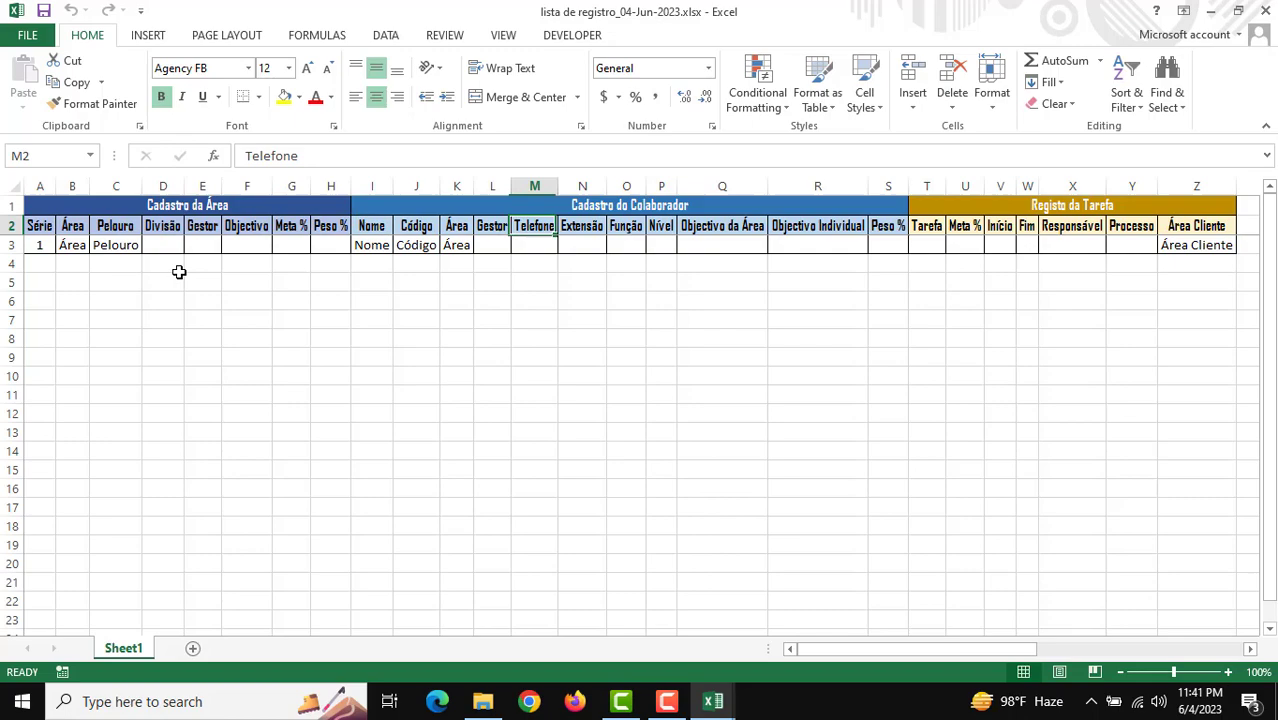
pyautogui.press('Right')
pyautogui.press('Right')
pyautogui.press('Right')
pyautogui.press('Right')
pyautogui.press('Right')
pyautogui.press('Right')
pyautogui.press('Right')
pyautogui.press('Right')
pyautogui.press('Right')
pyautogui.press('Right')
pyautogui.press('Right')
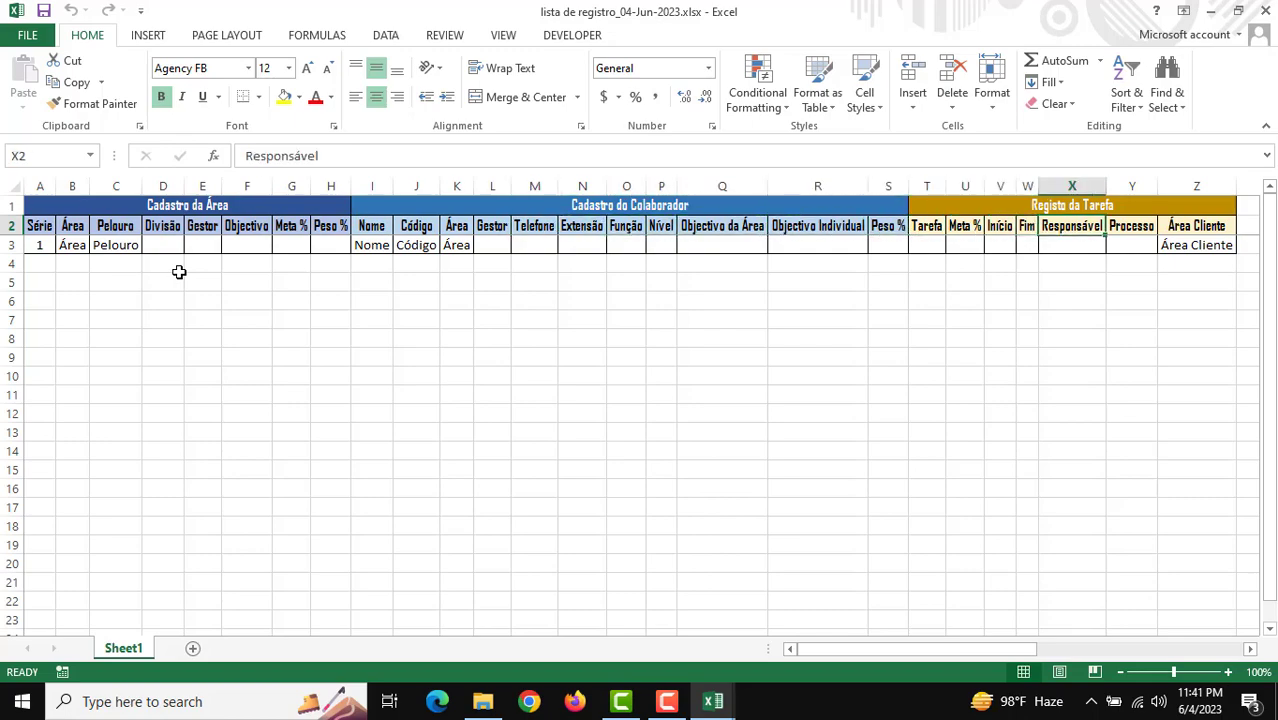
pyautogui.press('Right')
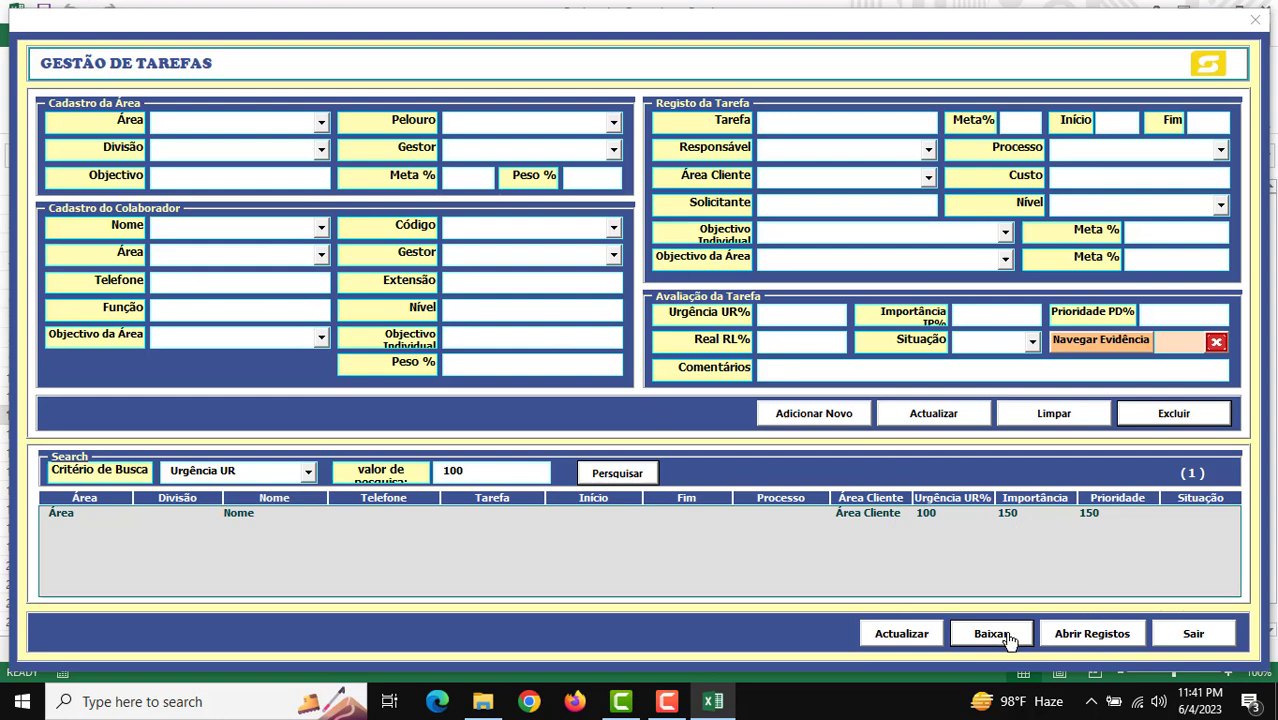
# - Close the task form and review the Nome entries of both records on the Data Entry sheet
pyautogui.click(1089, 637)
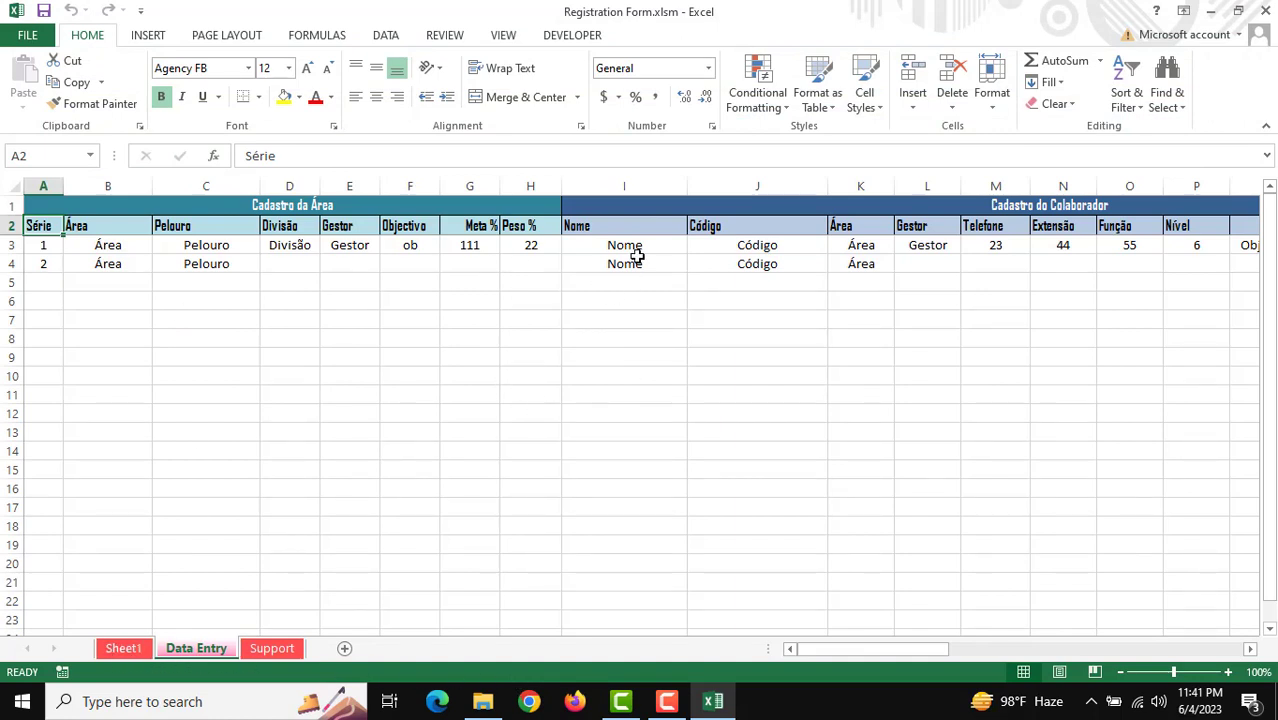
pyautogui.moveTo(640, 250); pyautogui.dragTo(644, 263)
pyautogui.click(466, 375)
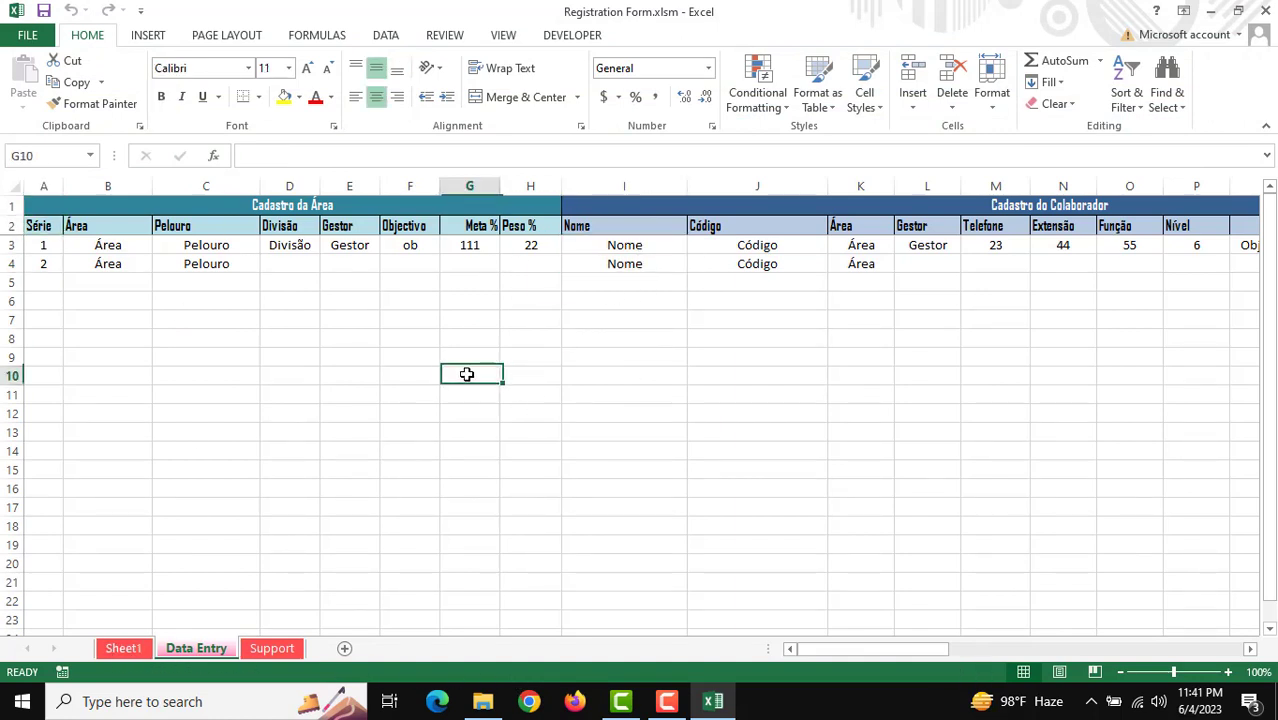
# - On the Support sheet, inspect the login user name, list columns and document folder path
pyautogui.click(272, 649)
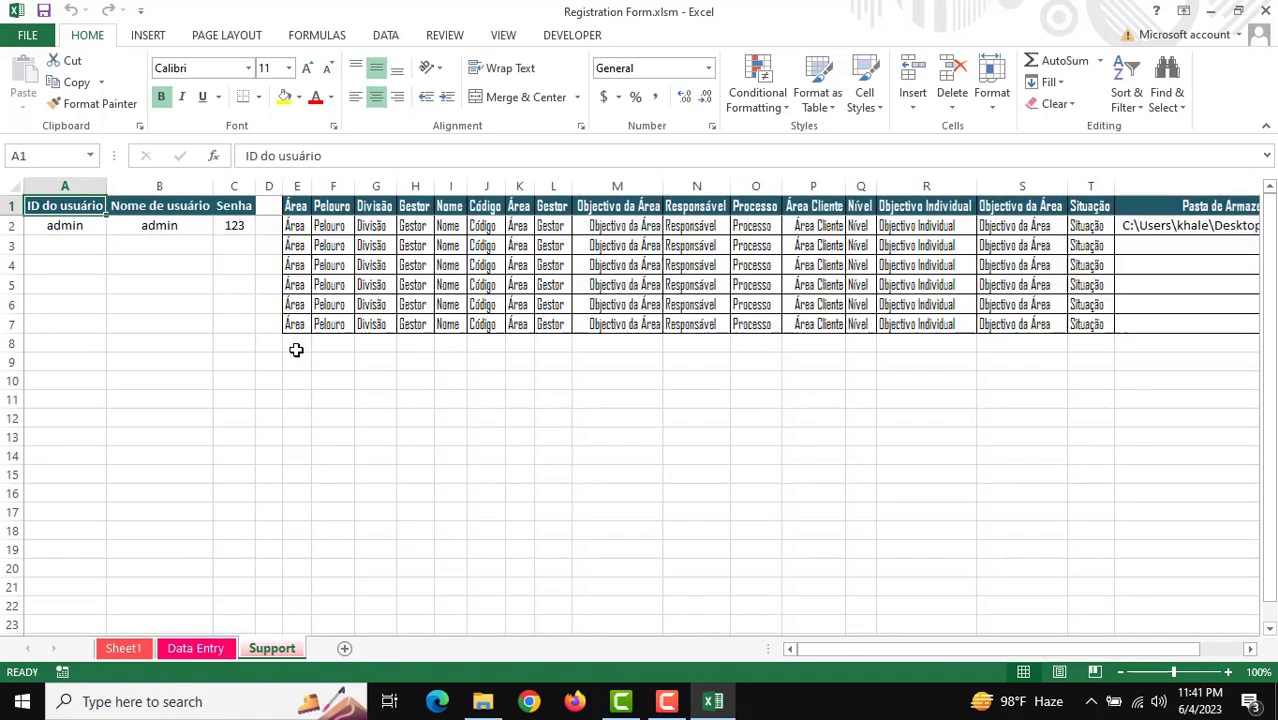
pyautogui.click(86, 229)
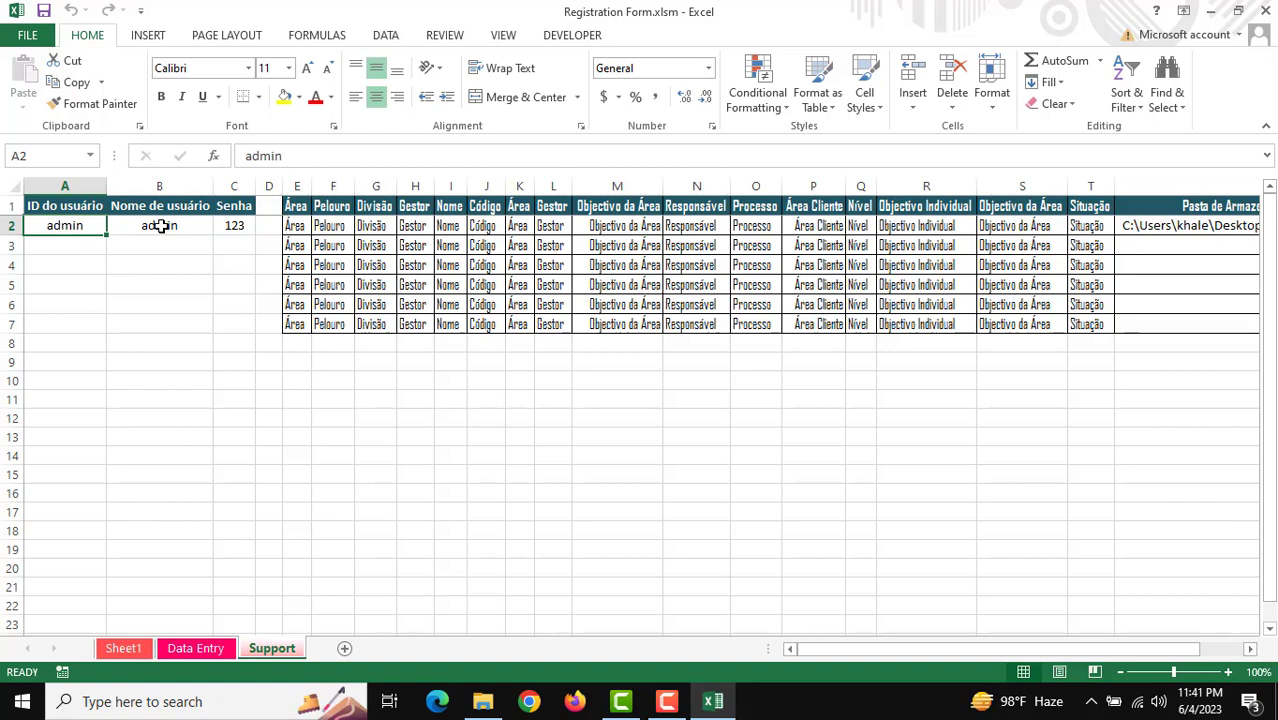
pyautogui.press('Right')
pyautogui.press('Right')
pyautogui.press('Right')
pyautogui.press('Up')
pyautogui.press('Right')
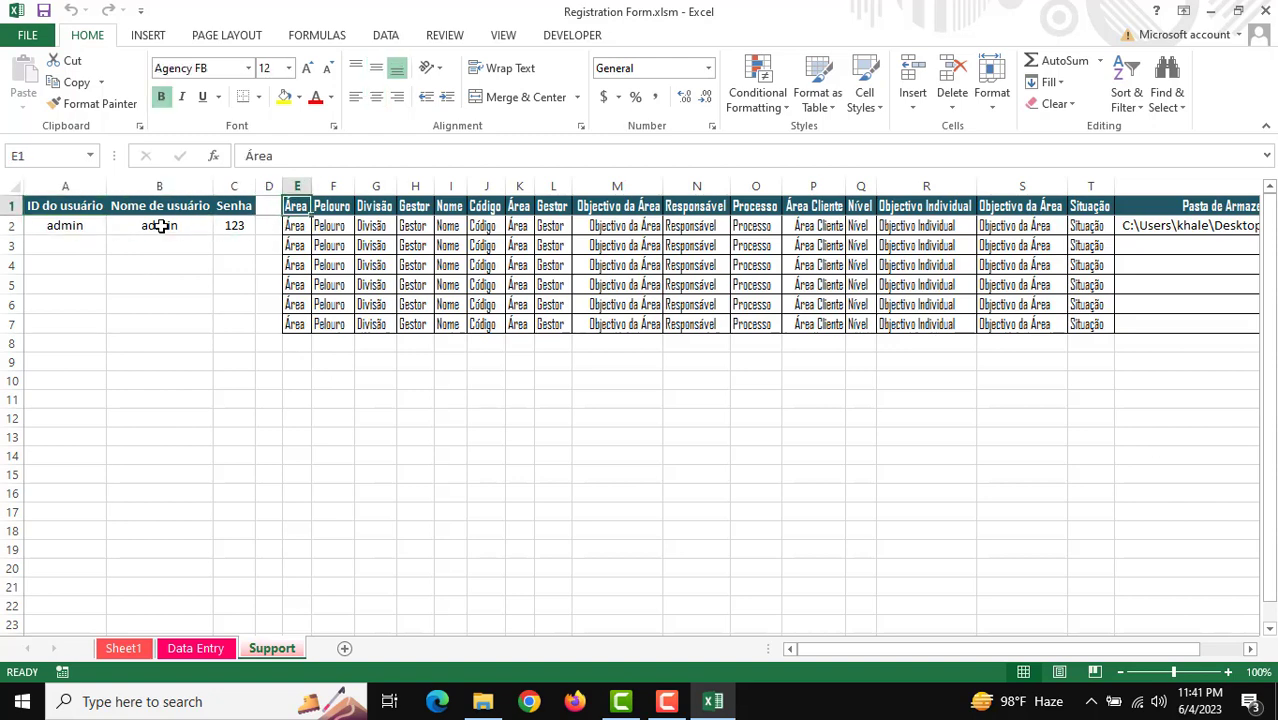
pyautogui.press('Right')
pyautogui.press('Right')
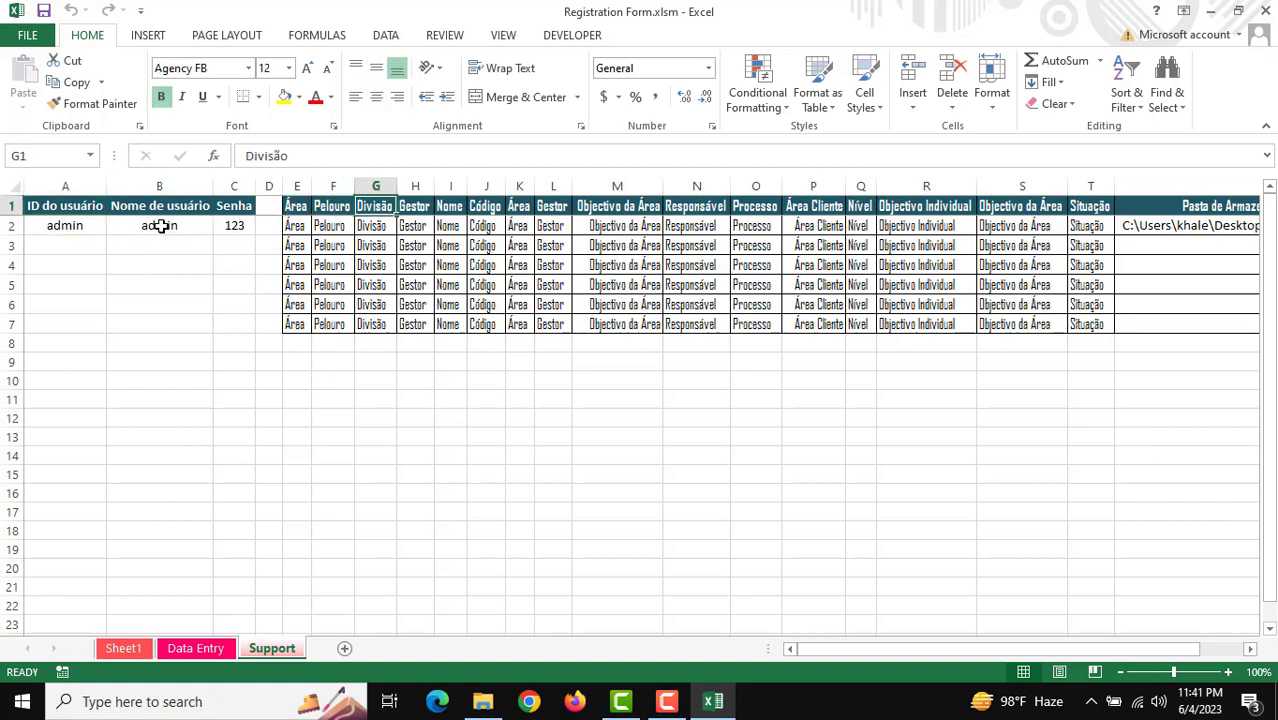
pyautogui.hotkey('ctrl', 'Right')
pyautogui.press('Down')
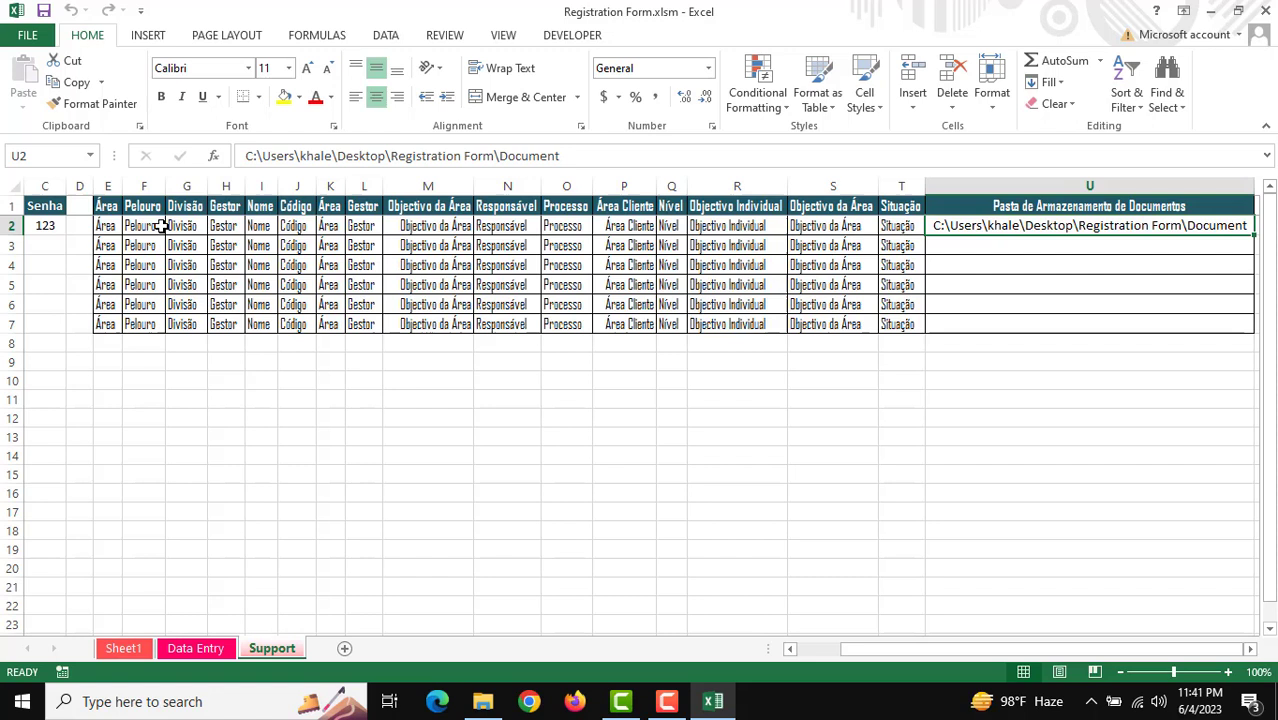
pyautogui.press('Down')
pyautogui.press('Up')
pyautogui.click(1060, 250)
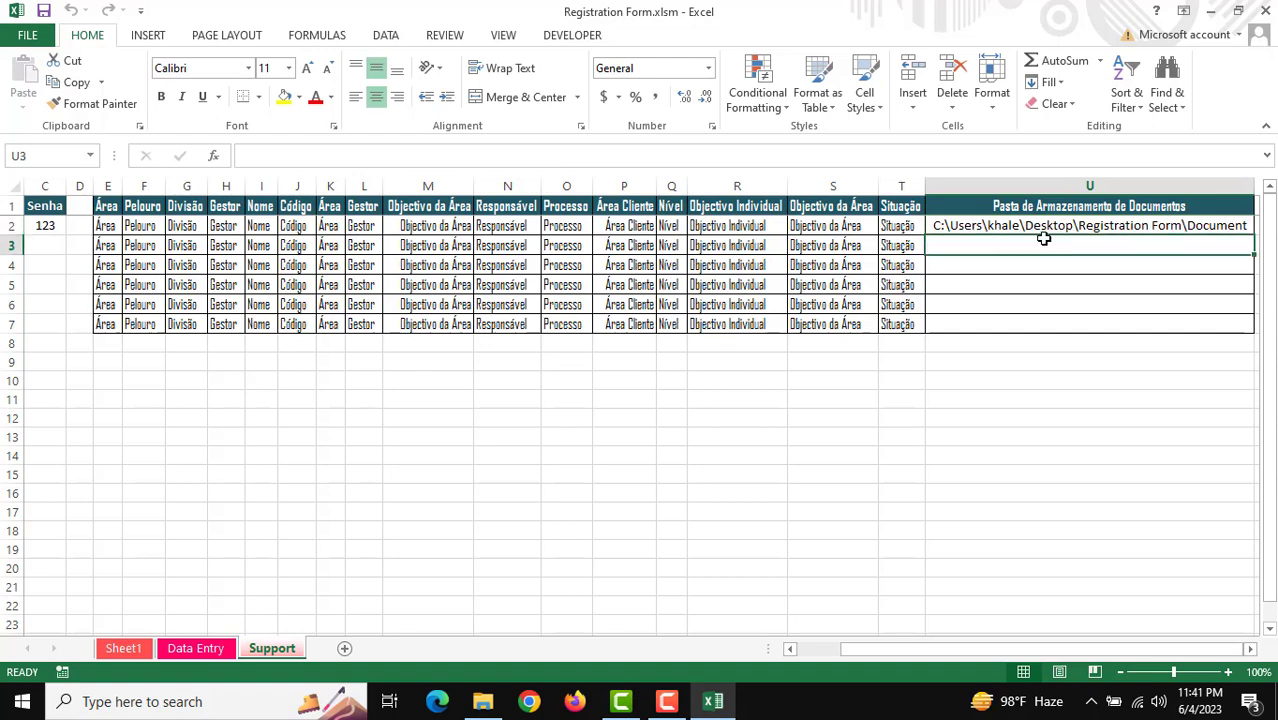
pyautogui.click(1043, 228)
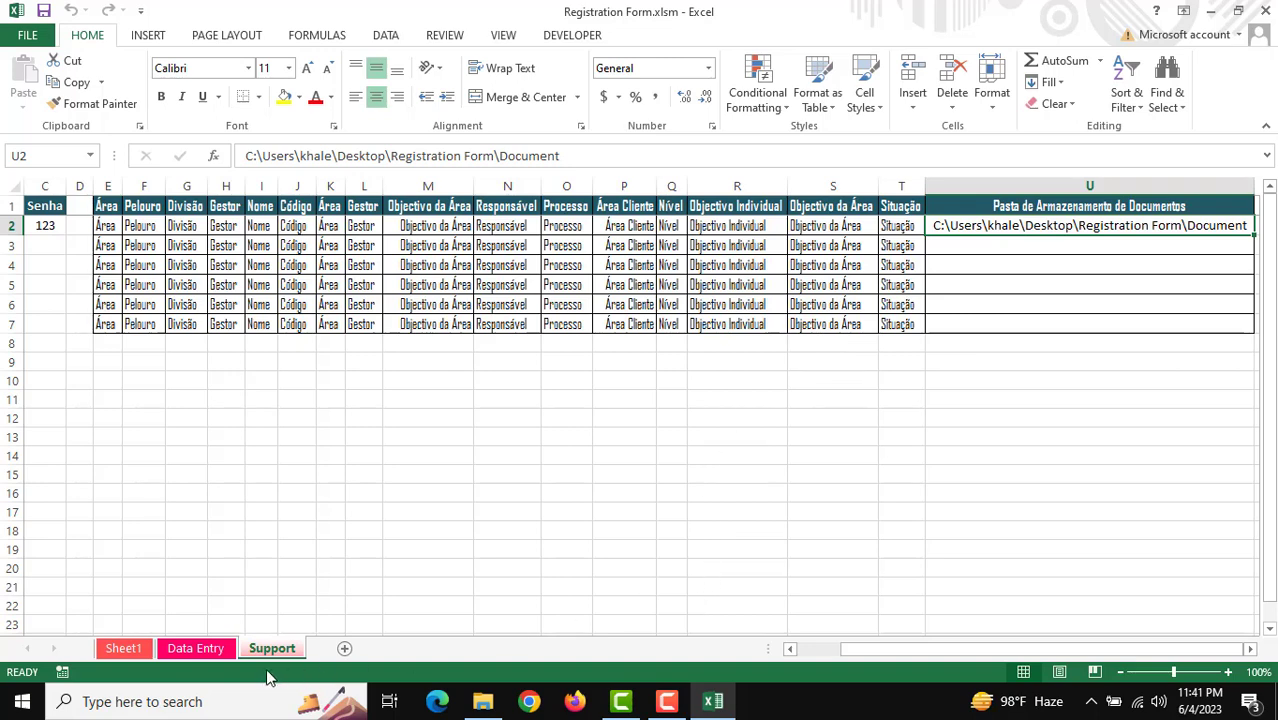
# - Reopen the task form, leave it via Sair confirming Yes, then close Excel
pyautogui.click(119, 651)
pyautogui.click(545, 492)
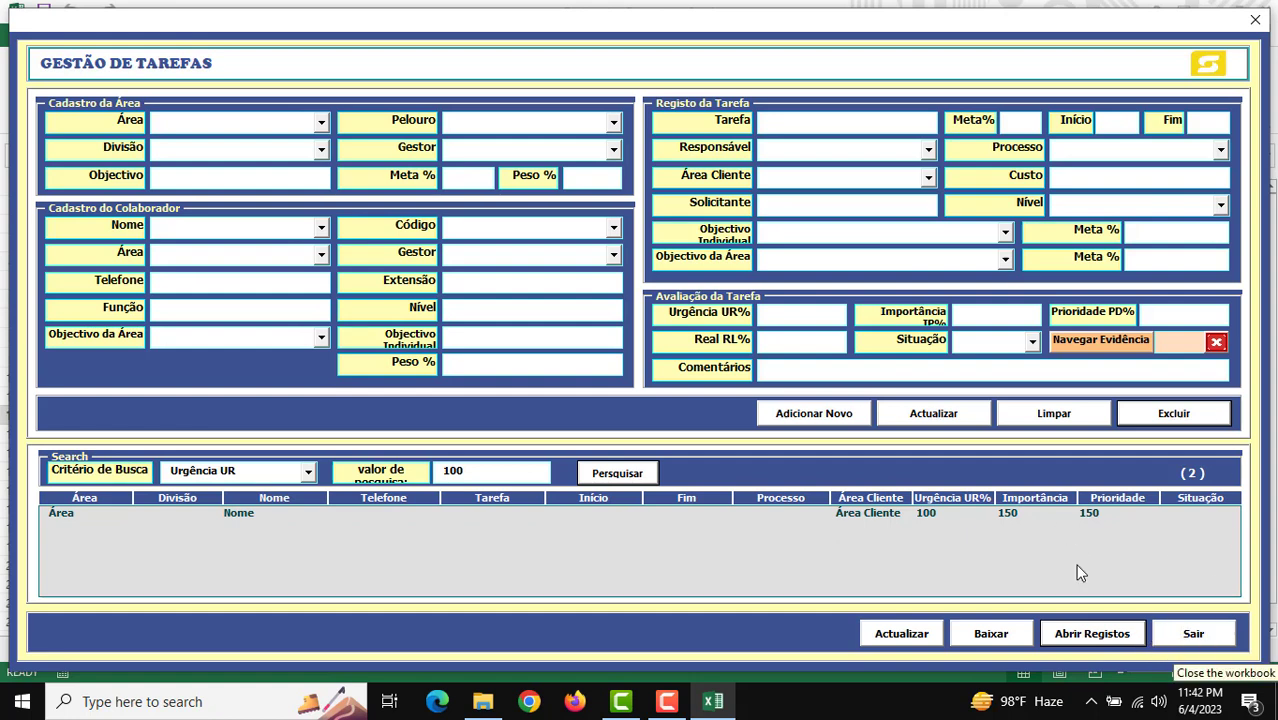
pyautogui.click(1203, 634)
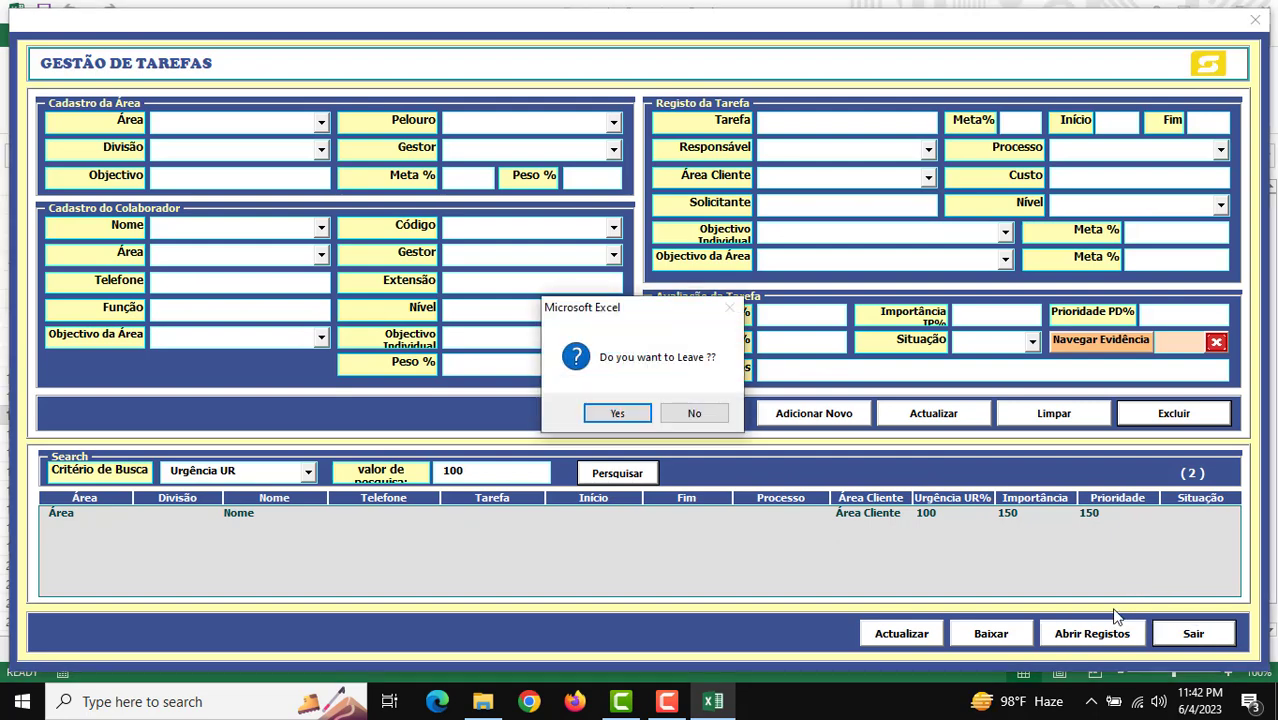
pyautogui.click(626, 415)
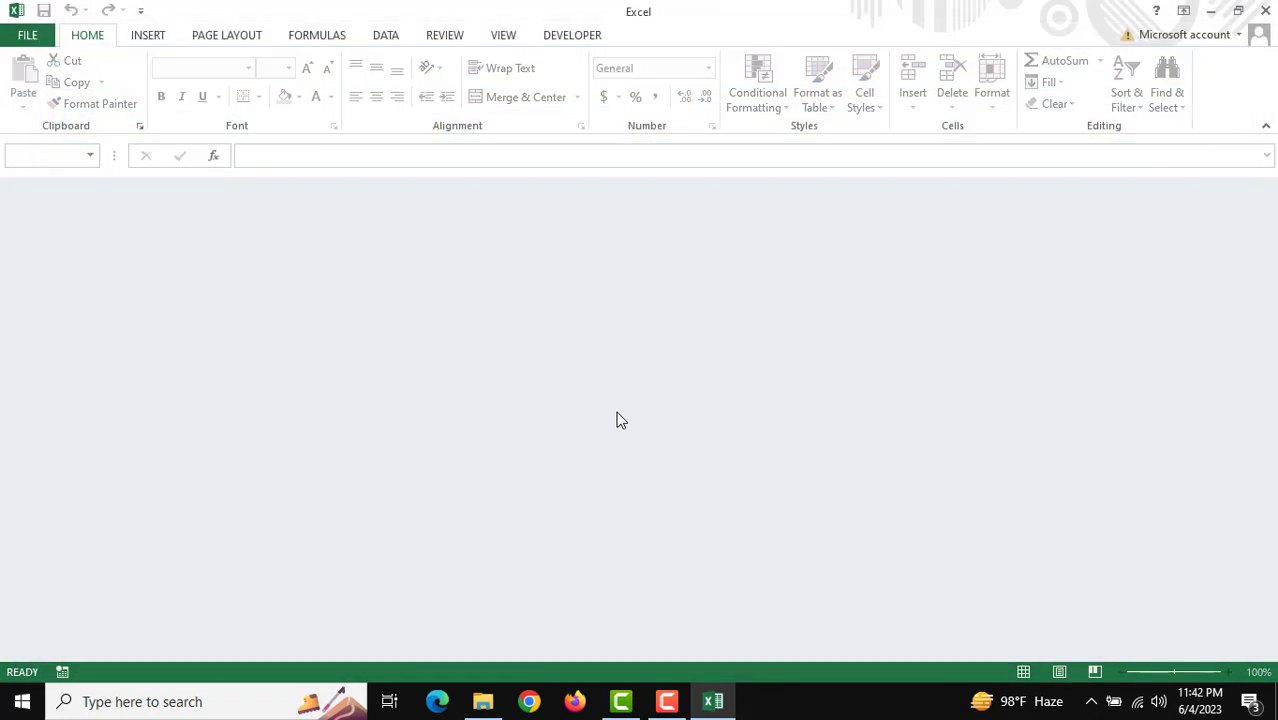
pyautogui.click(1265, 10)
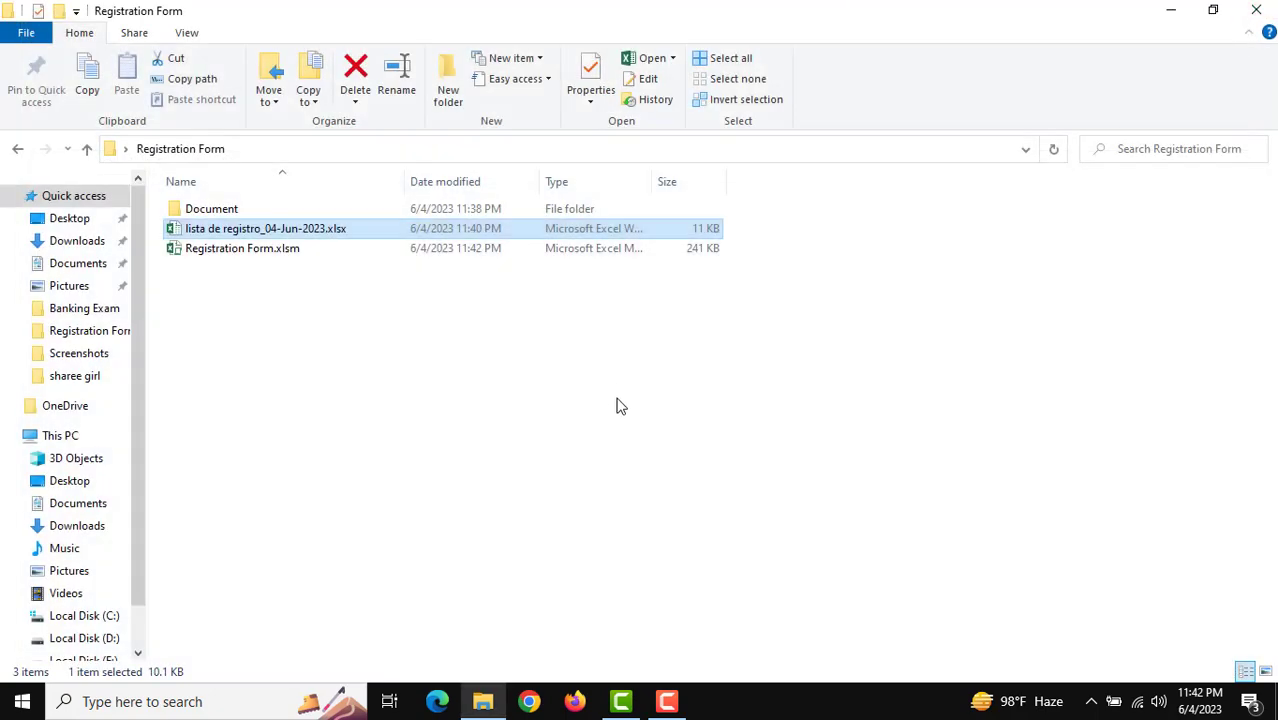